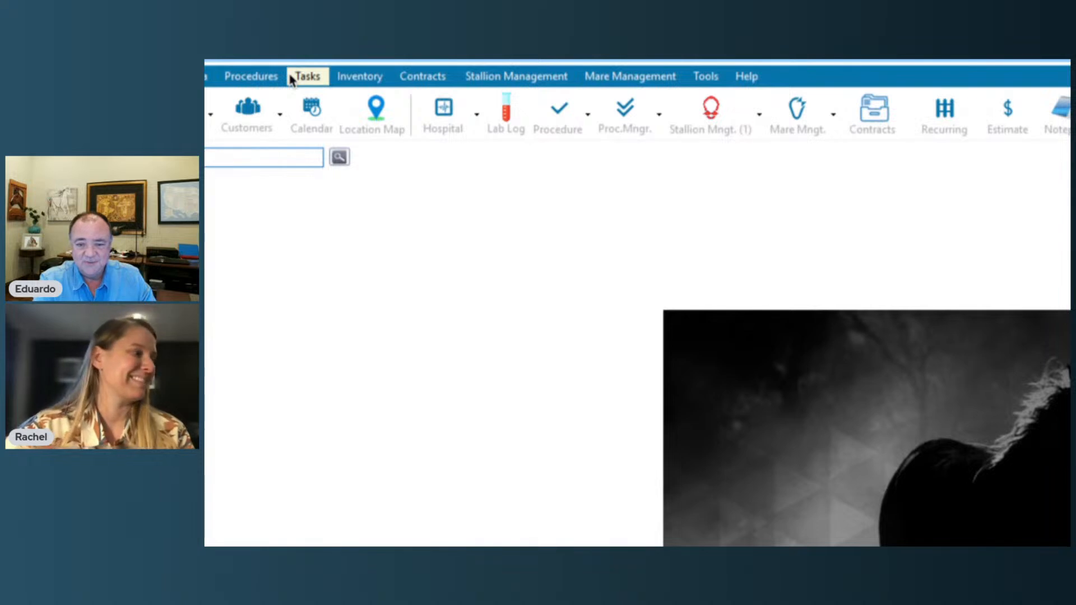
Search the task file for "banamine" and open the (Flunix Meg) - Banamine task
mouse_move(264, 63)
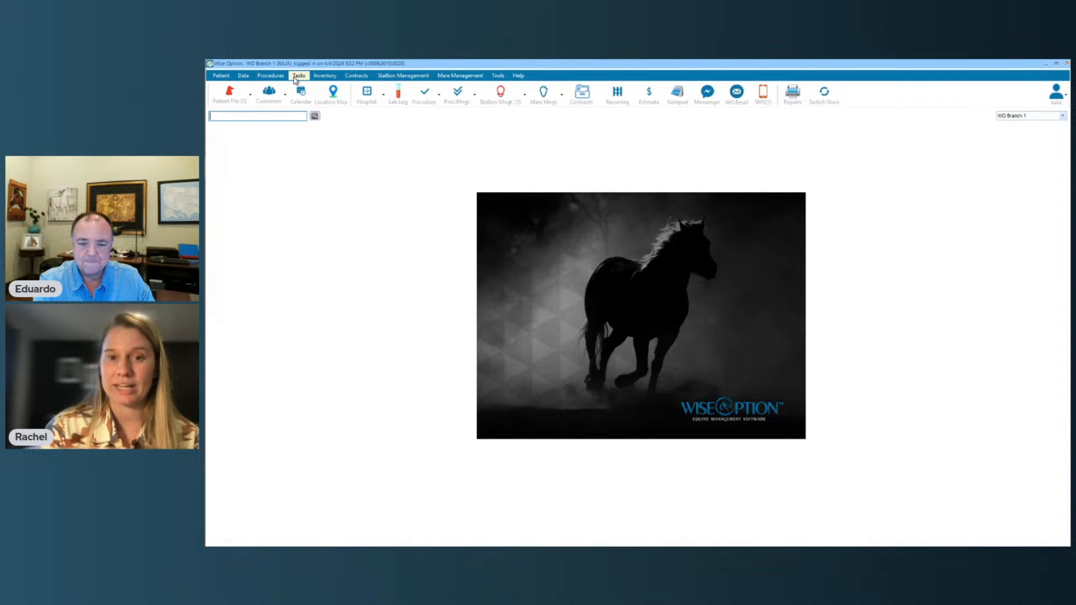
click(296, 80)
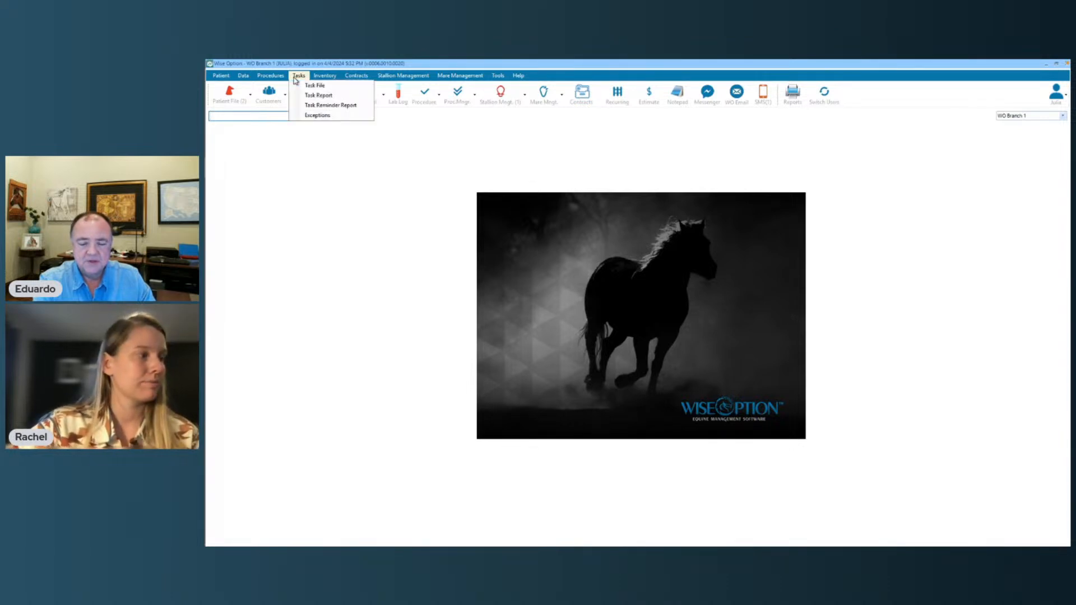
click(307, 88)
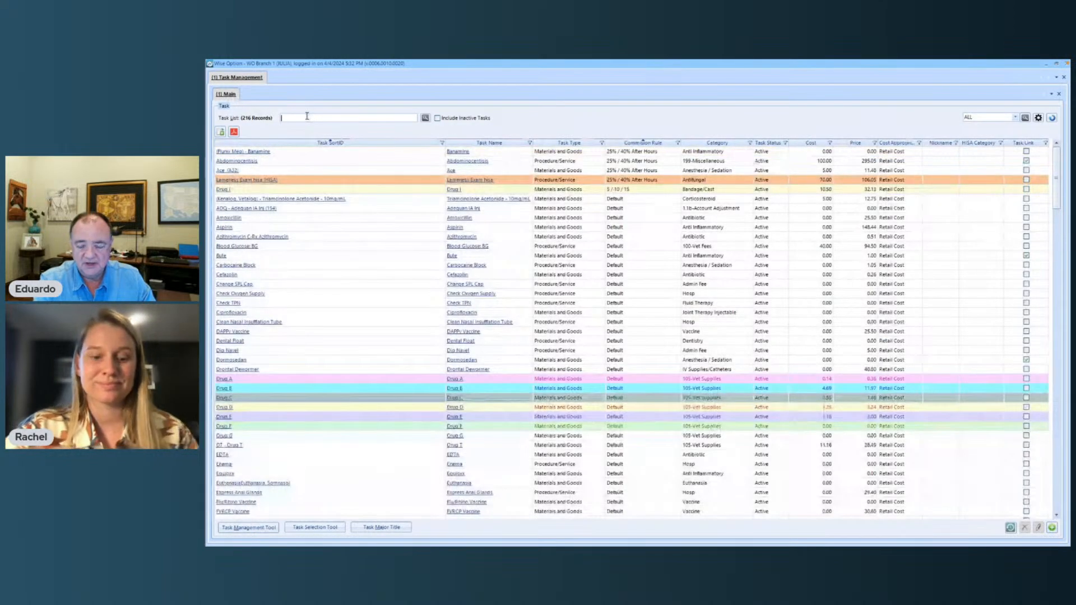
text(ban)
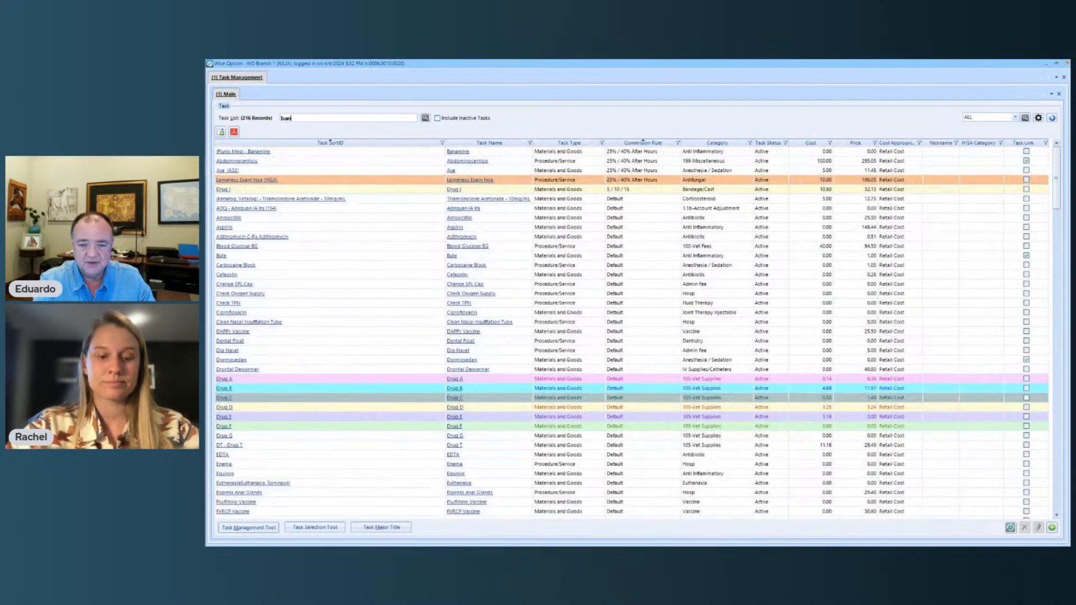
text(amine)
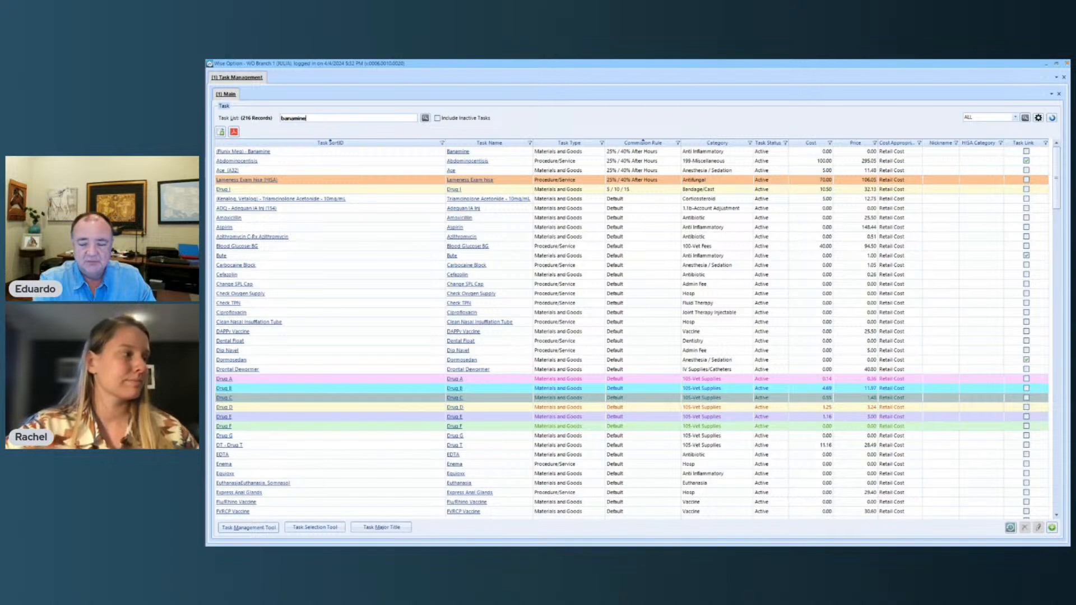
key(Return)
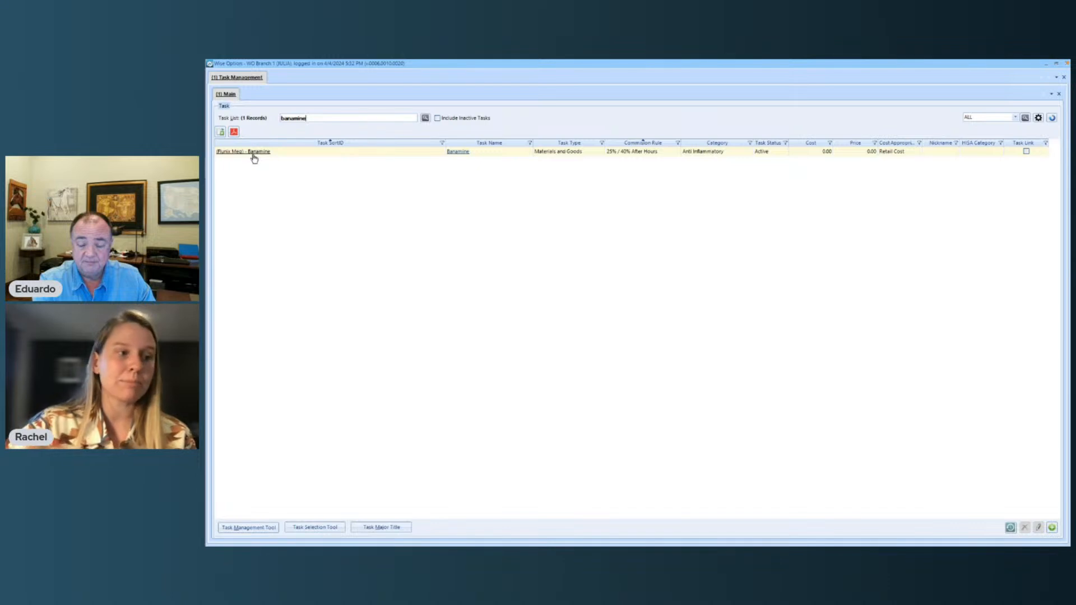
click(254, 158)
click(253, 159)
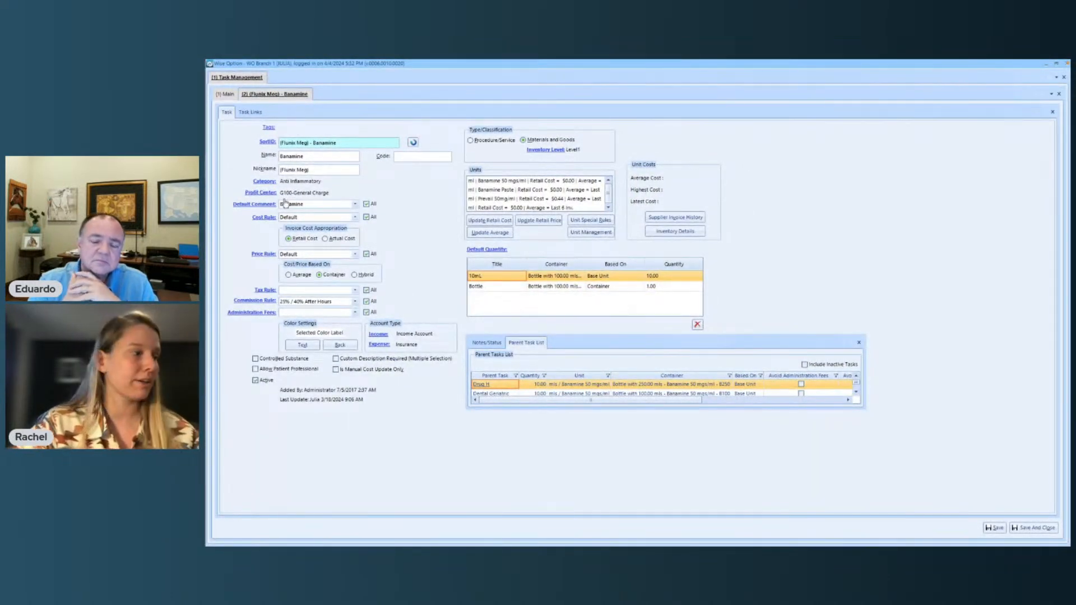
Review the default comment rules available for the Banamine task without changing the selection
click(357, 205)
click(356, 205)
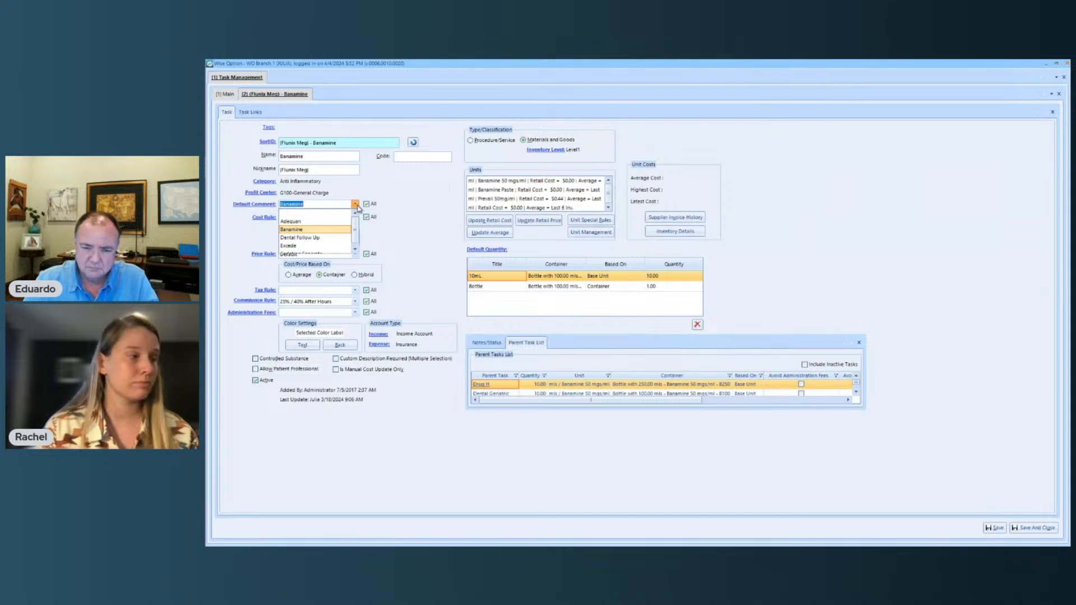
click(393, 201)
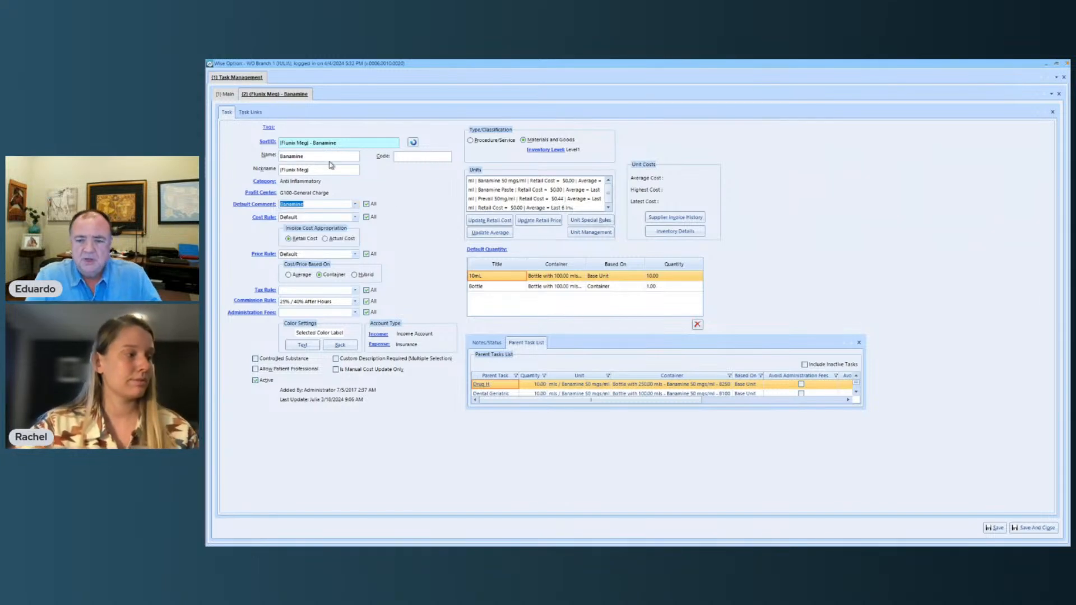
Open the Patient File in a new tab and load the patient Banana Doc (Nana)
right_click(246, 82)
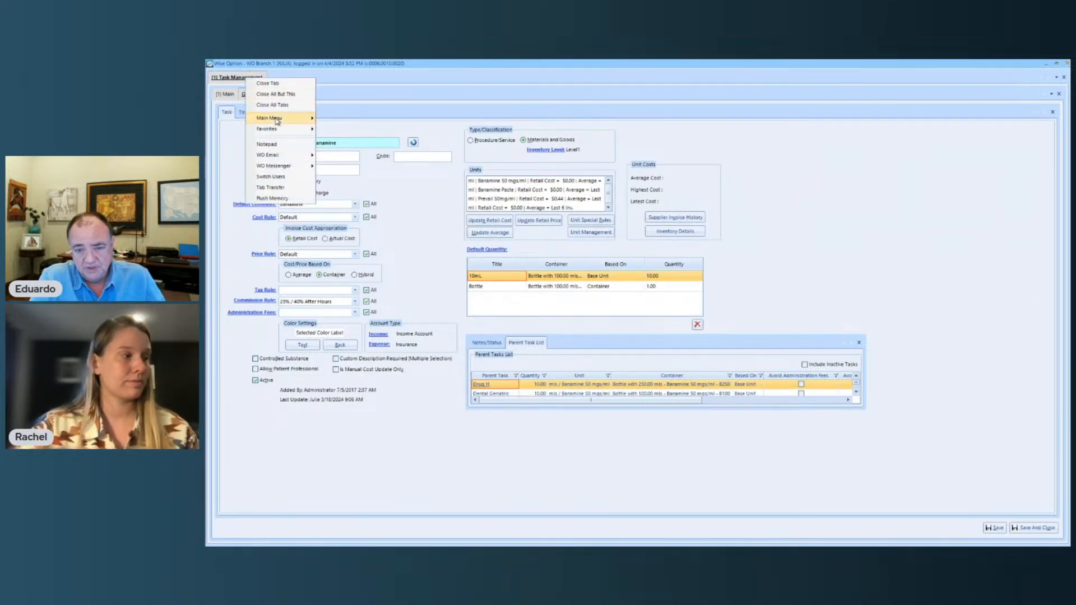
mouse_move(280, 118)
mouse_move(354, 123)
mouse_move(407, 124)
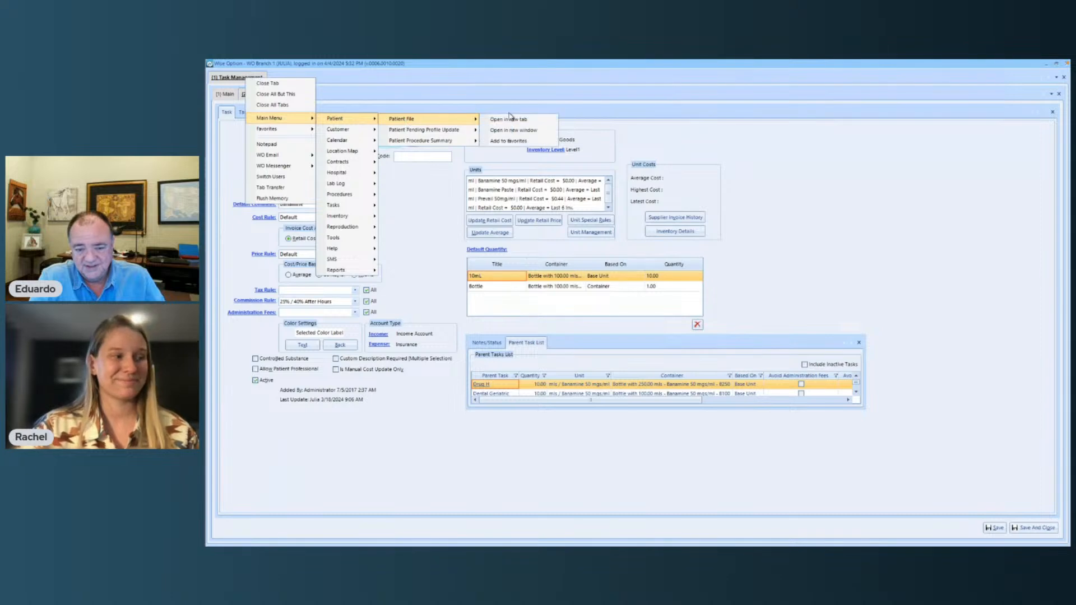
click(509, 124)
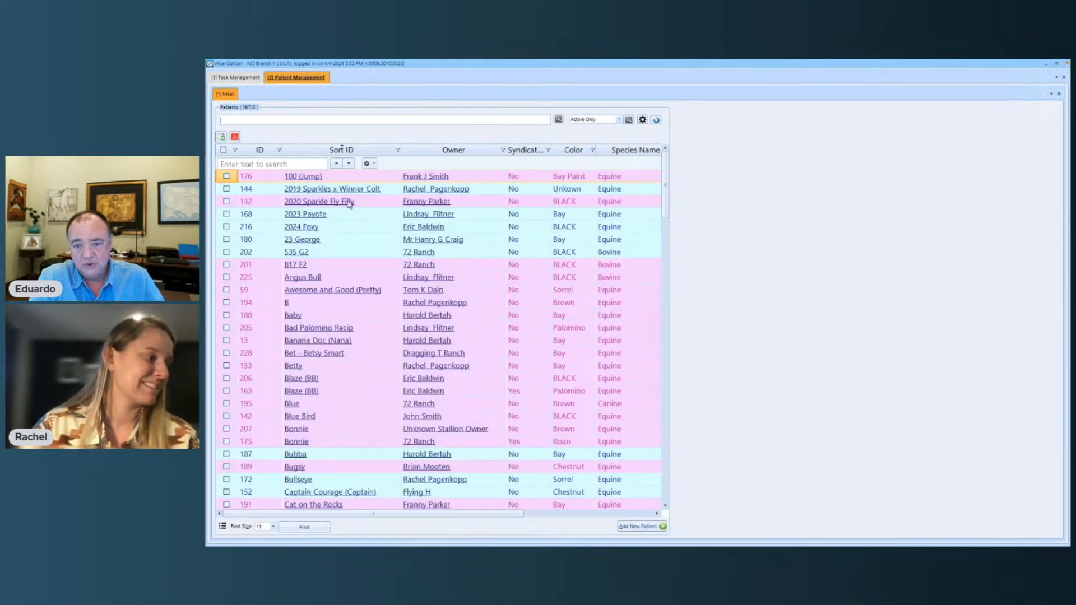
click(335, 342)
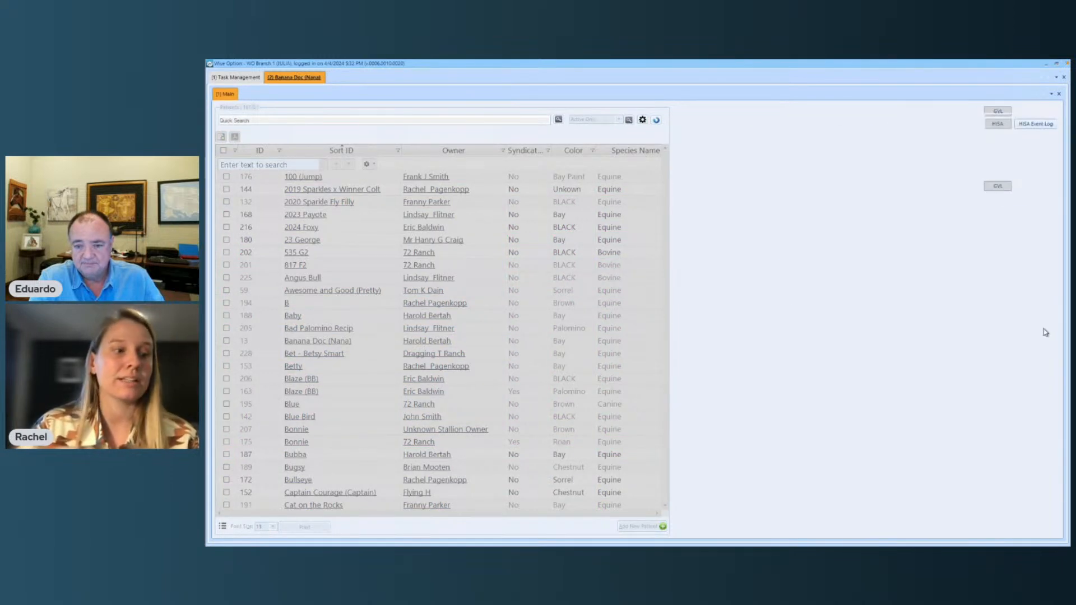
Create an outpatient invoice for Banana Doc (Nana) and save it with the default doctor, scenario and owner
click(953, 314)
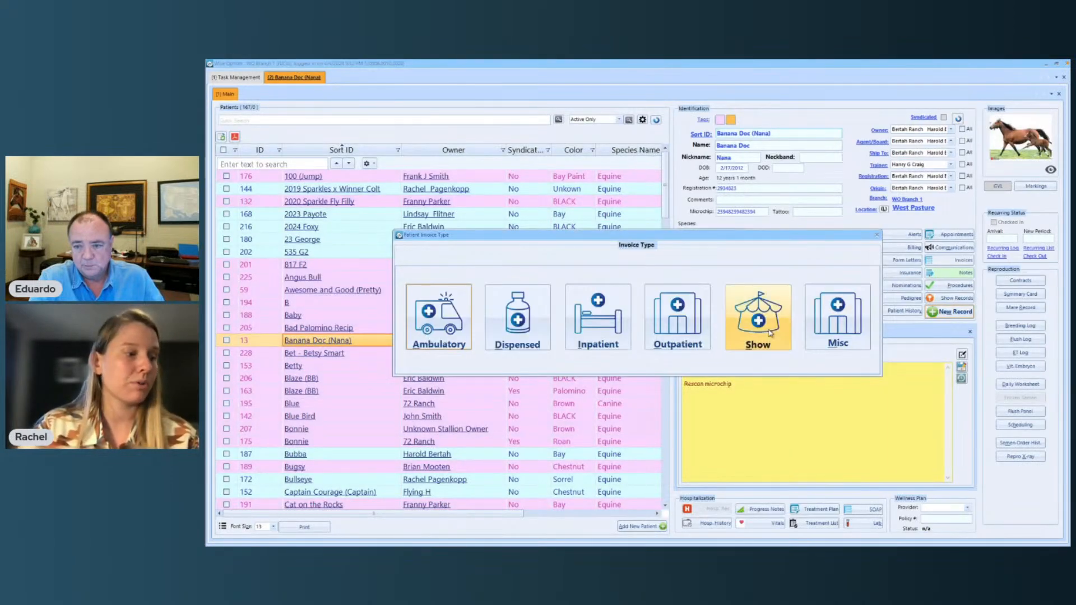
click(683, 325)
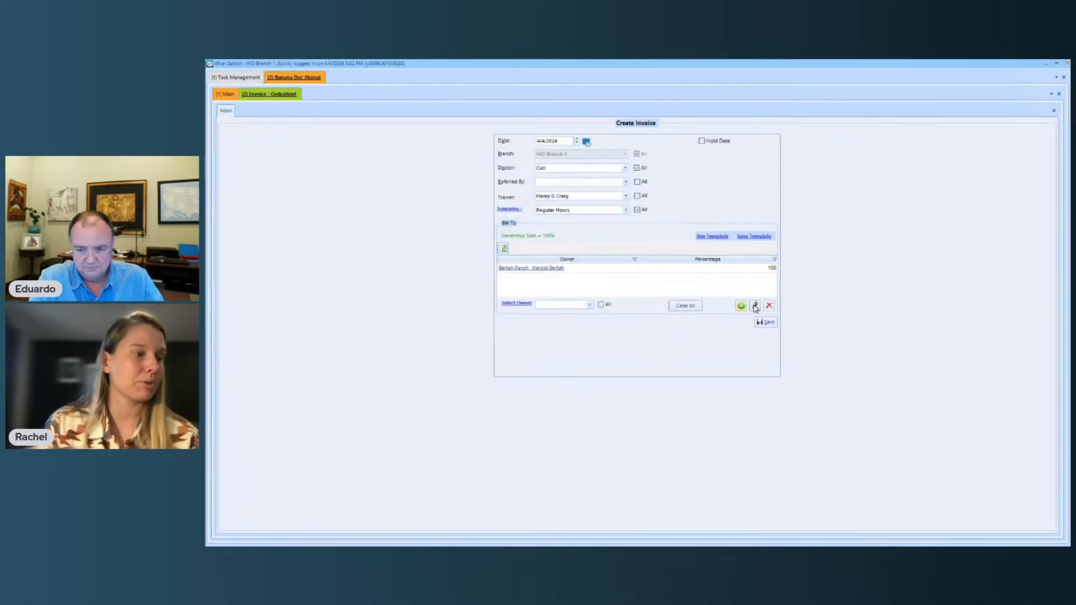
click(766, 323)
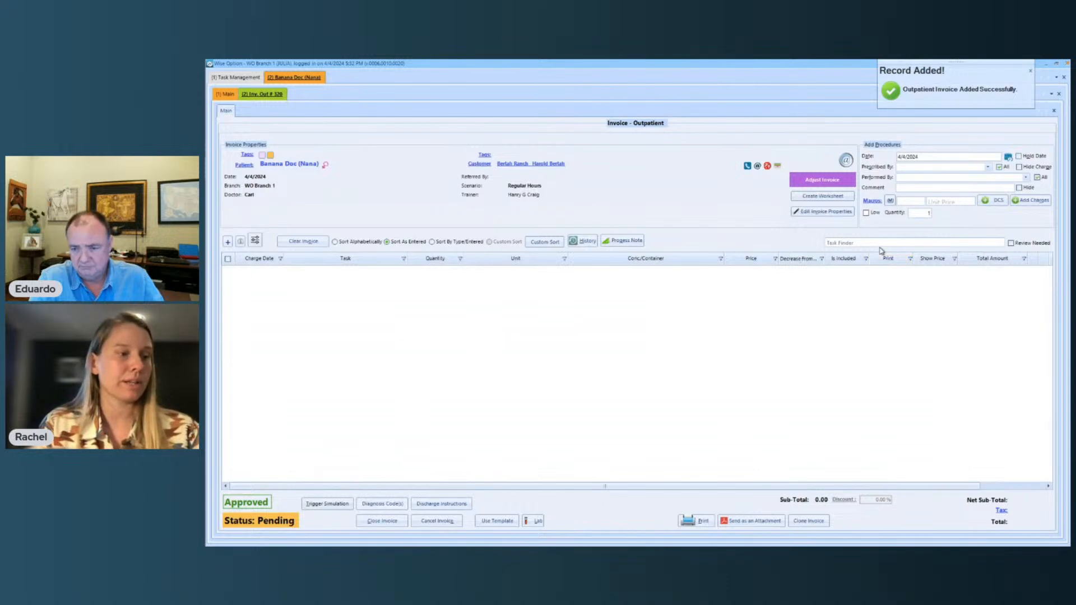
Add the 10mL default quantity of Banamine 50 mgs/ml from the 100 ml bottle to the invoice, and narrow the Quantity and Conc/Container columns
click(875, 244)
text(Ba)
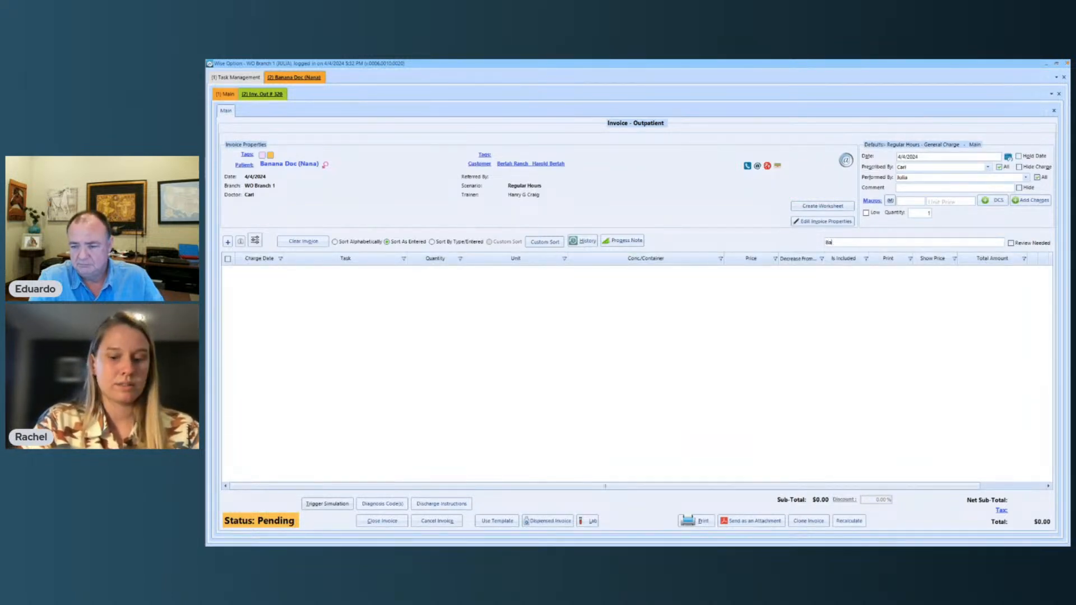
text(namin)
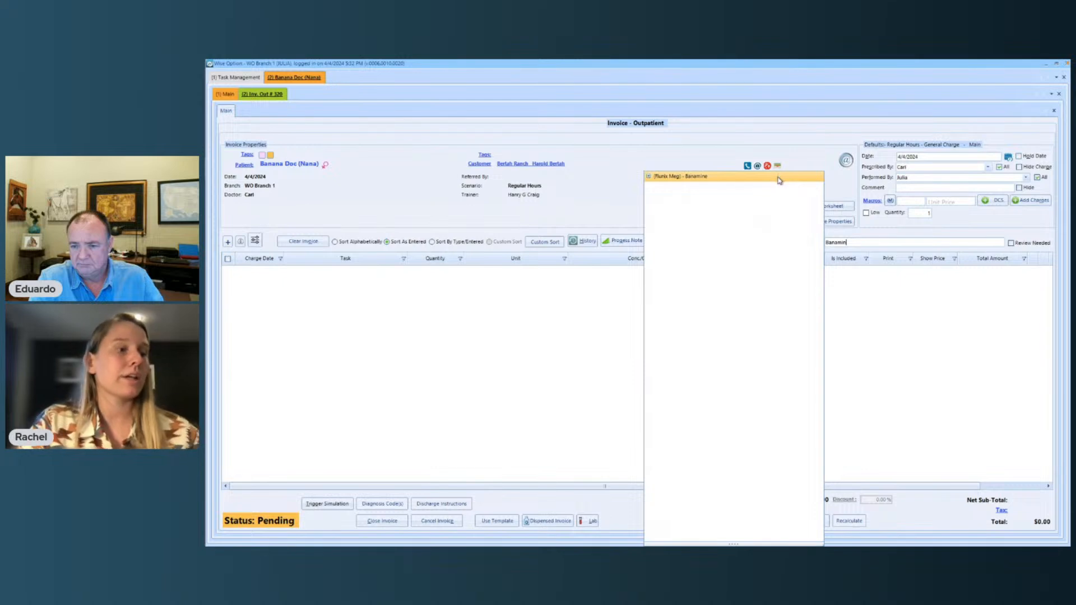
click(779, 176)
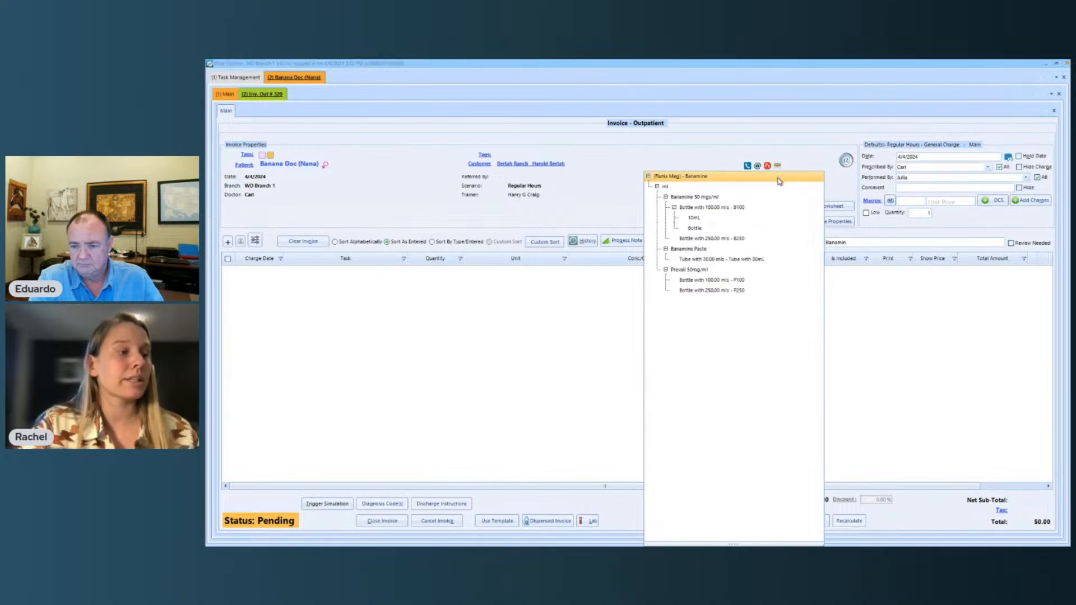
double_click(701, 219)
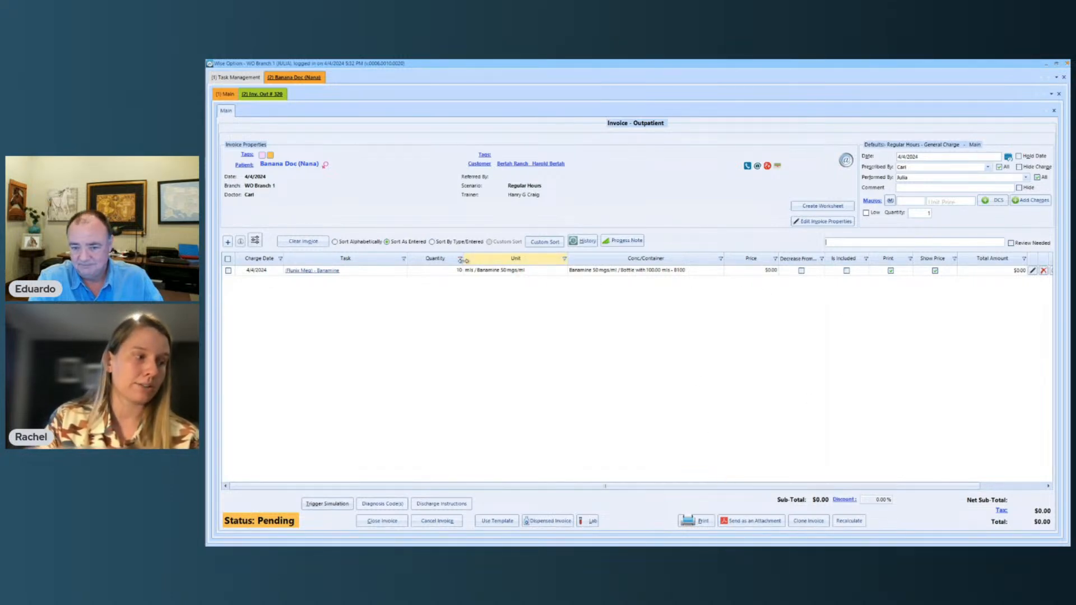
drag(465, 258, 427, 260)
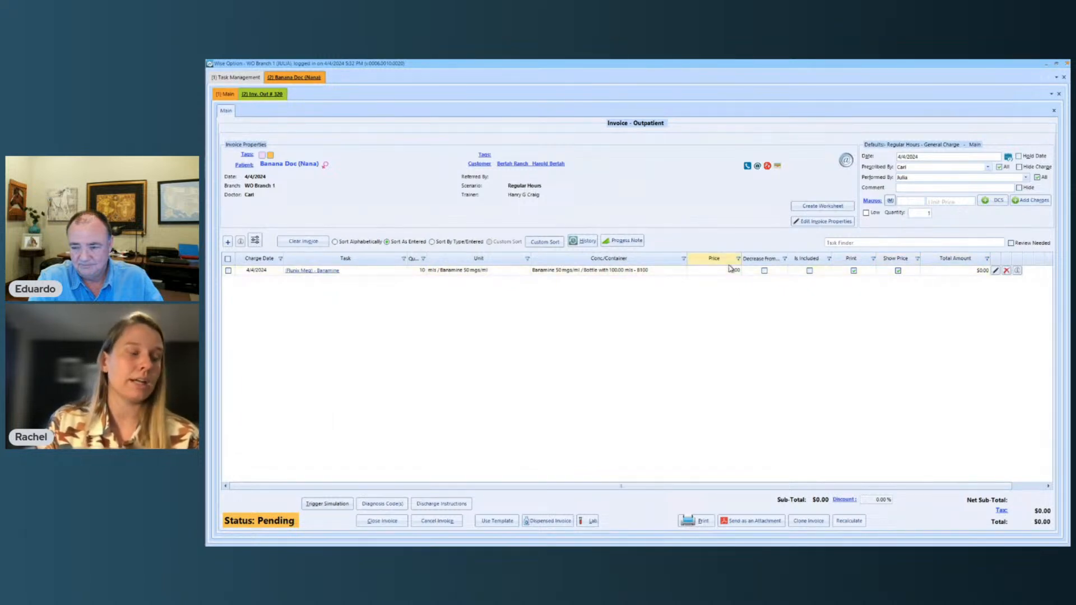
drag(685, 262, 643, 261)
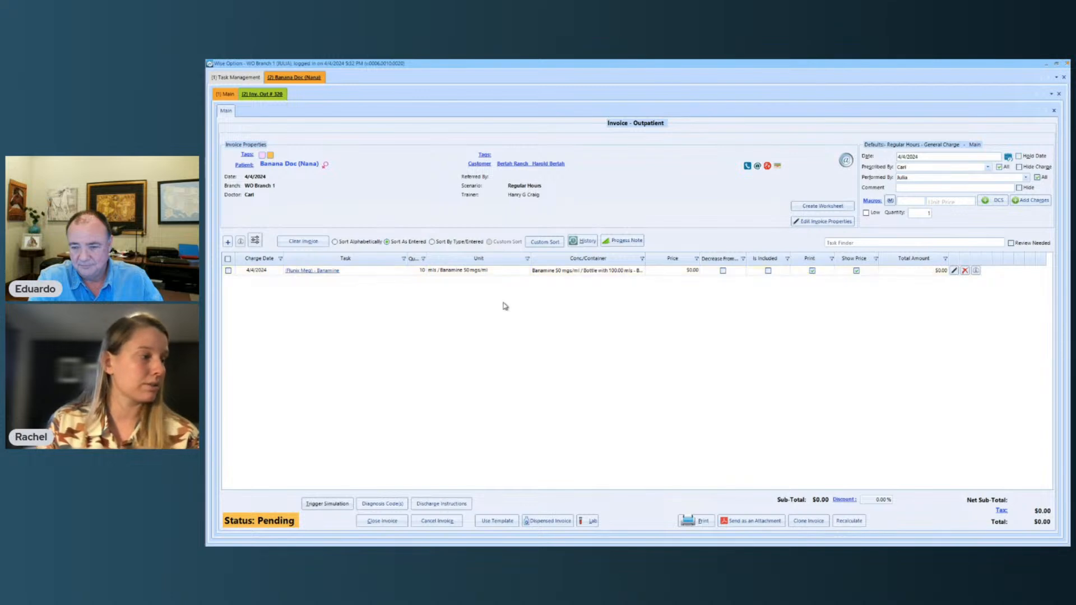
Check the procedure comments of the invoice's Banamine charge and compare them with the task's Default Comment setting
right_click(460, 276)
click(477, 289)
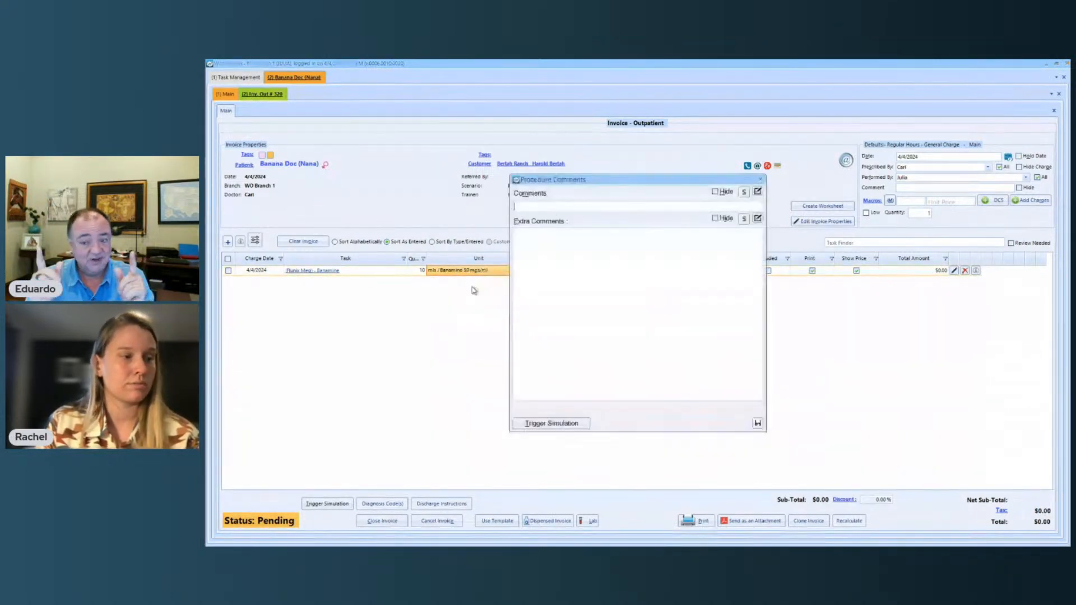
click(760, 179)
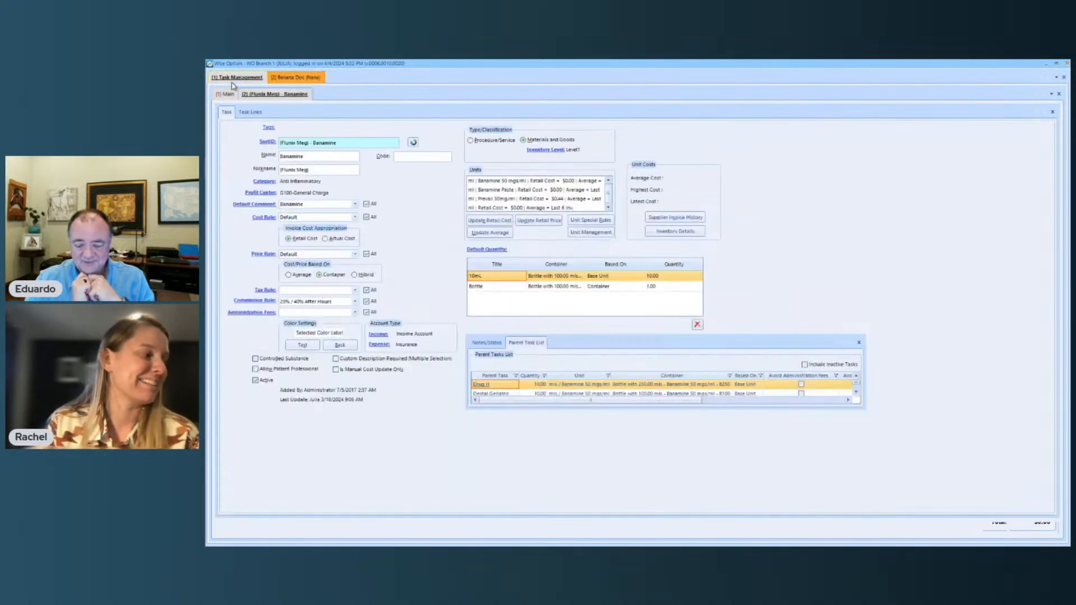
click(234, 80)
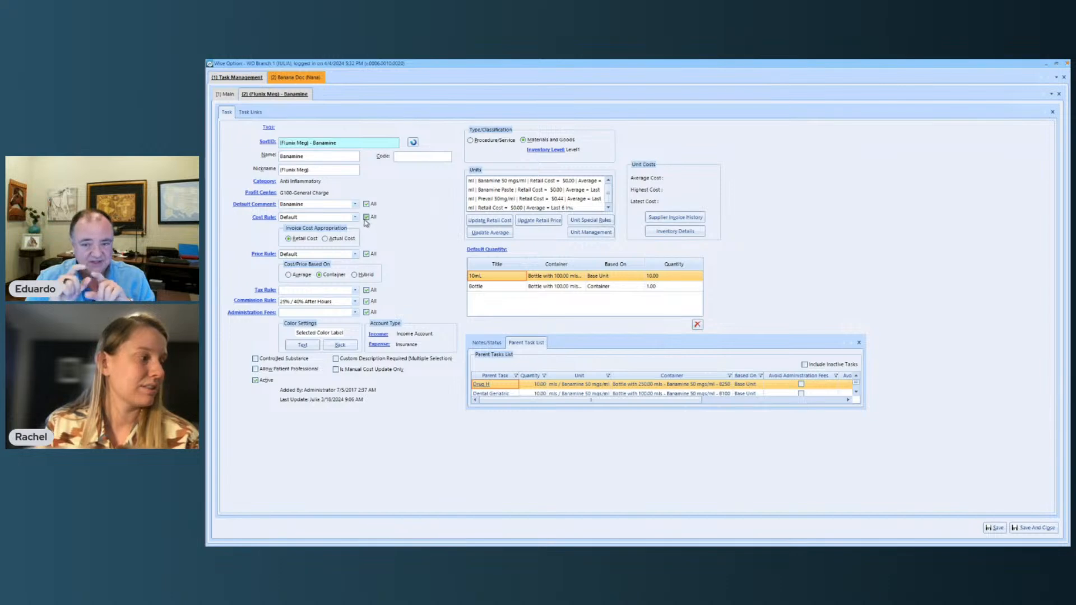
click(298, 77)
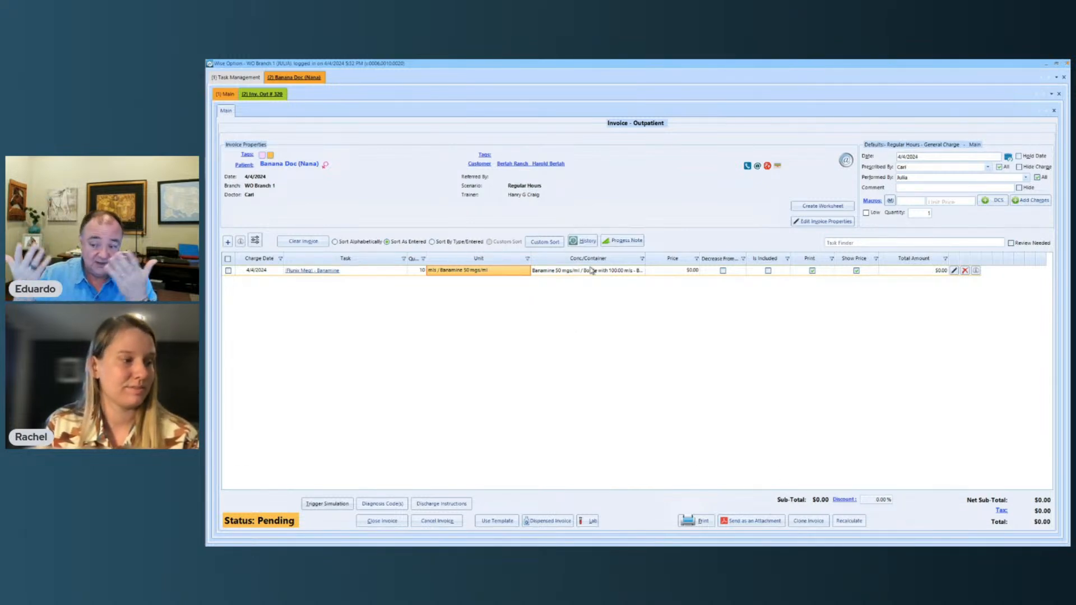
Set the Professional in the Banamine default comment rule to All Professional, save the rule and return to the Banamine task record
click(252, 78)
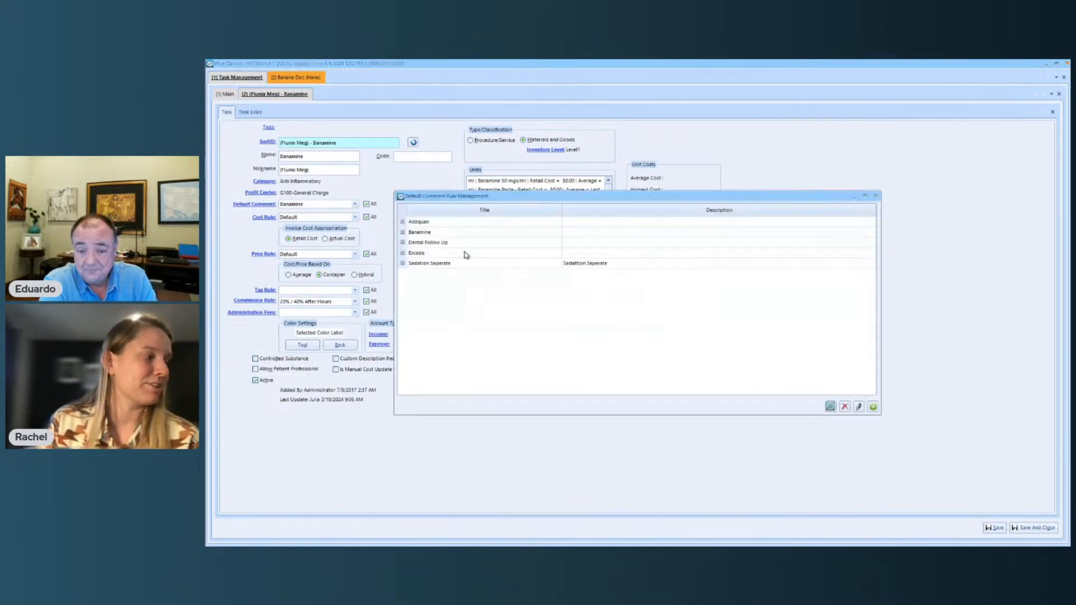
click(427, 234)
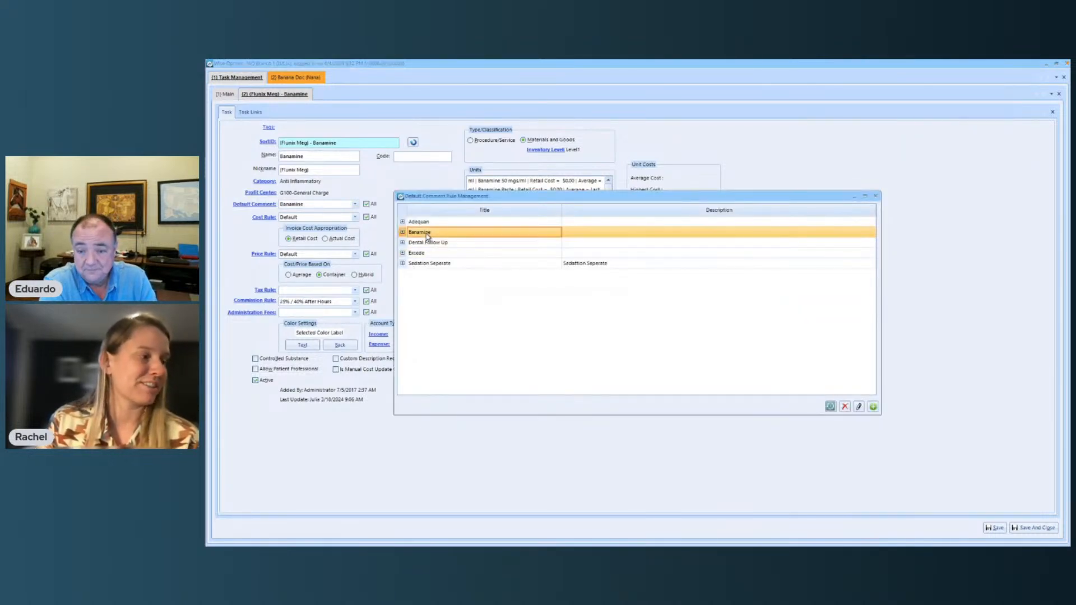
click(859, 406)
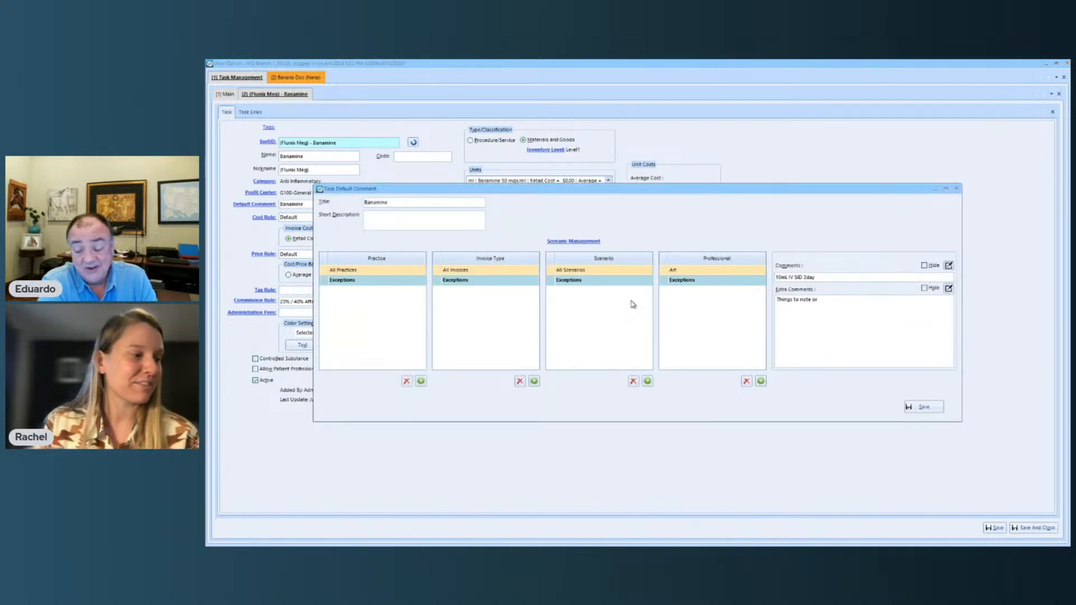
click(695, 271)
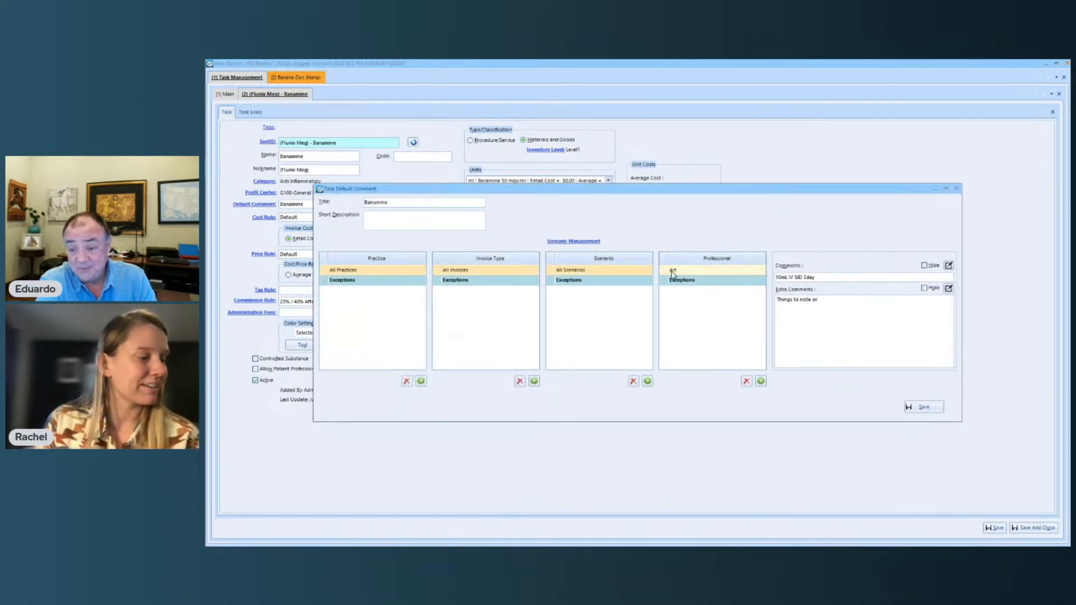
click(761, 270)
click(725, 287)
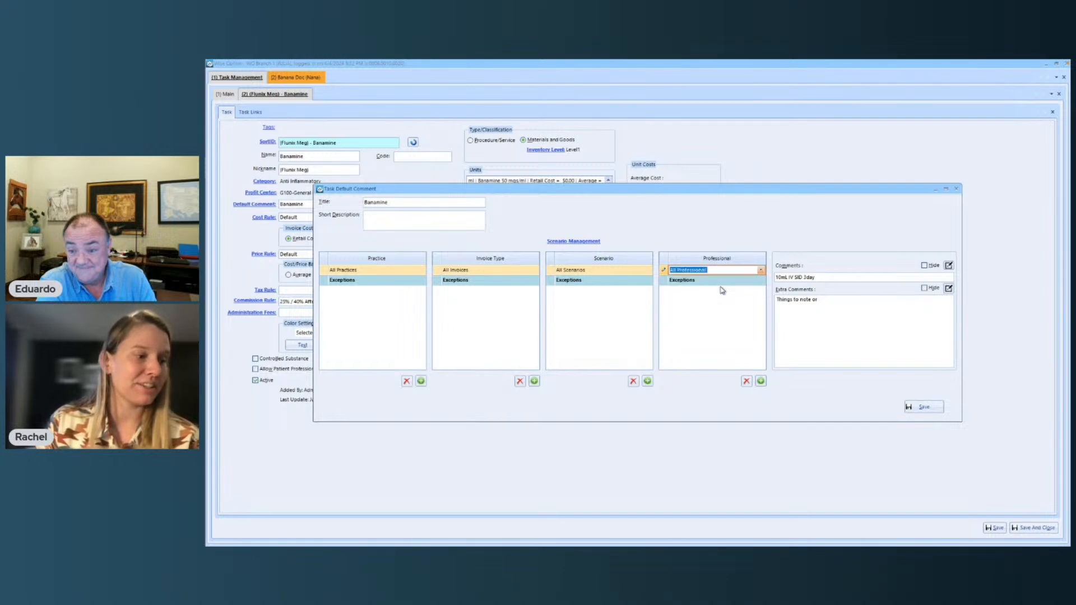
click(924, 407)
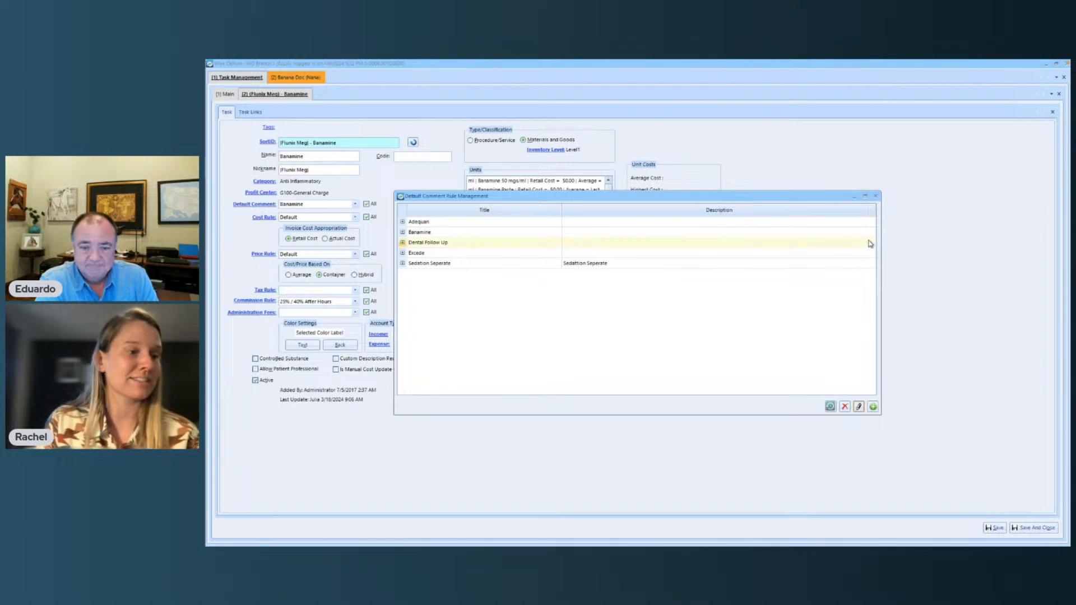
click(875, 195)
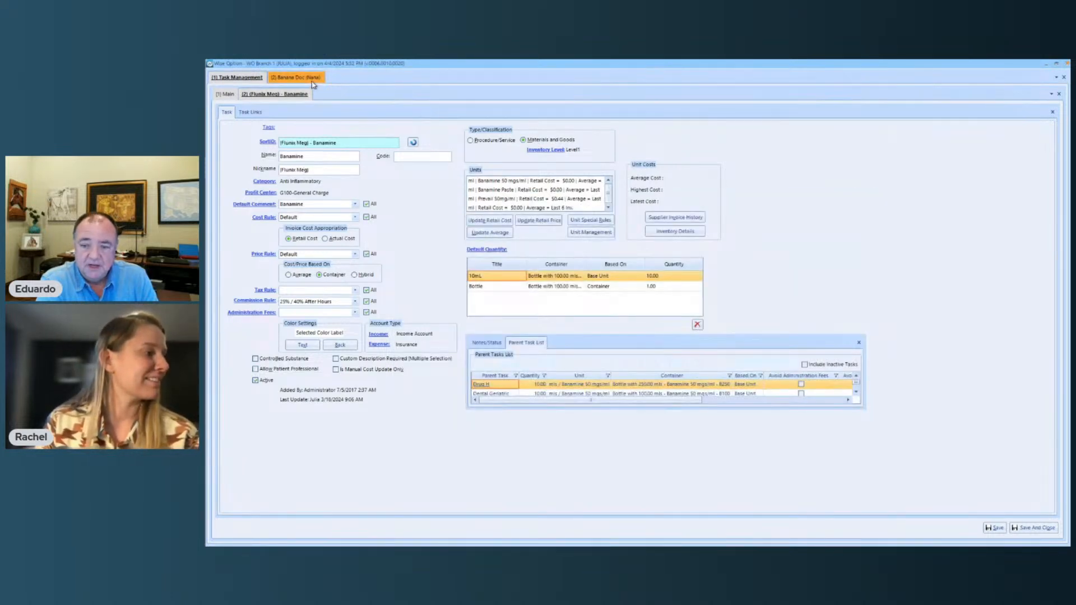
click(311, 79)
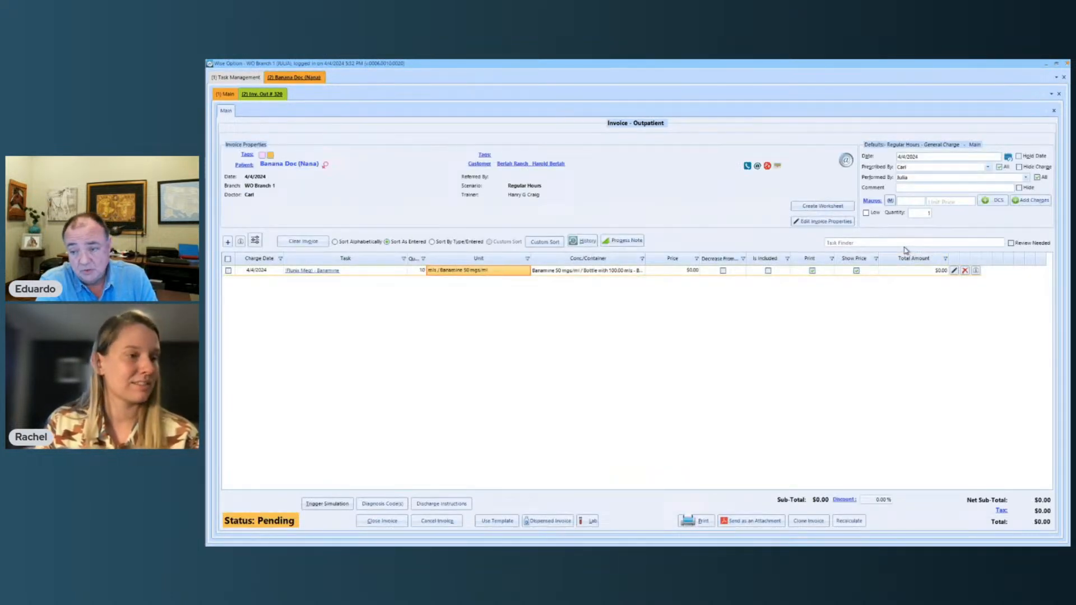
click(248, 78)
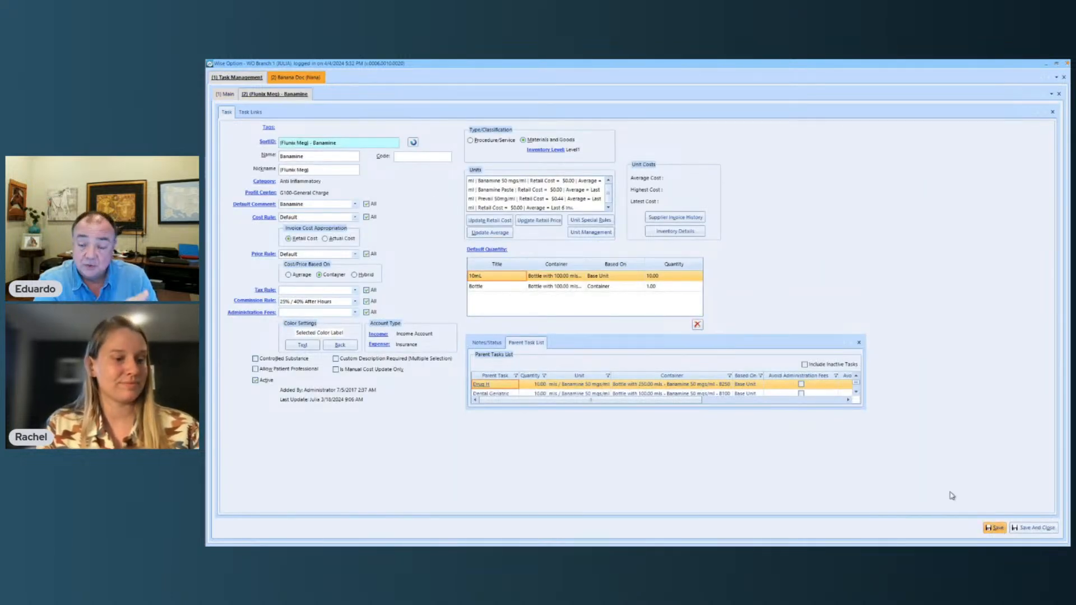
Add the 10mL default quantity of Banamine 50 mgs/ml from the 100 ml bottle to Banana Doc's invoice again and check the new charge's procedure comments
click(313, 79)
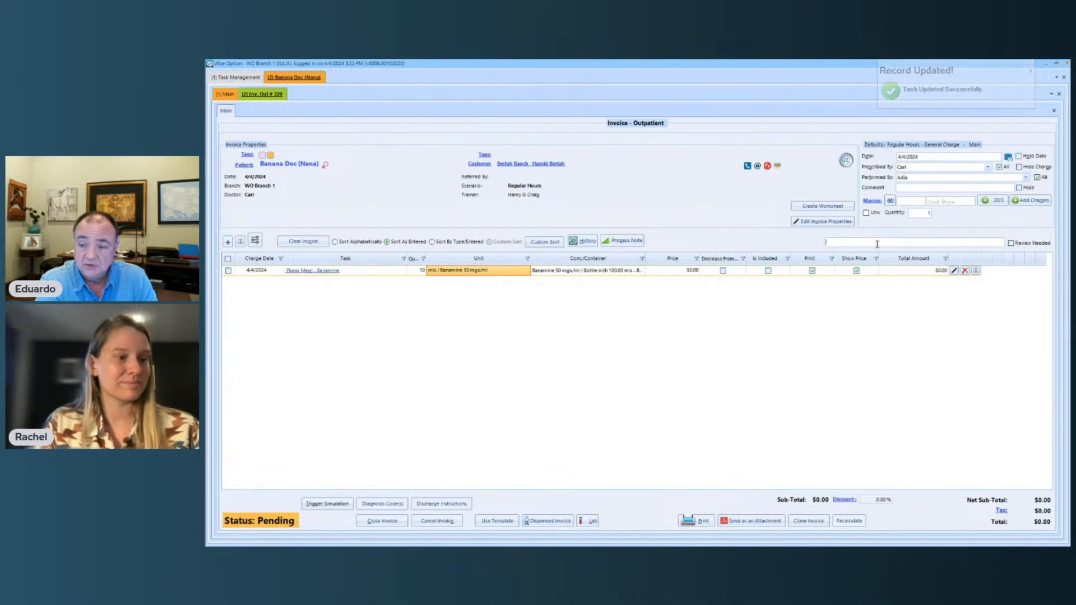
text(bsna)
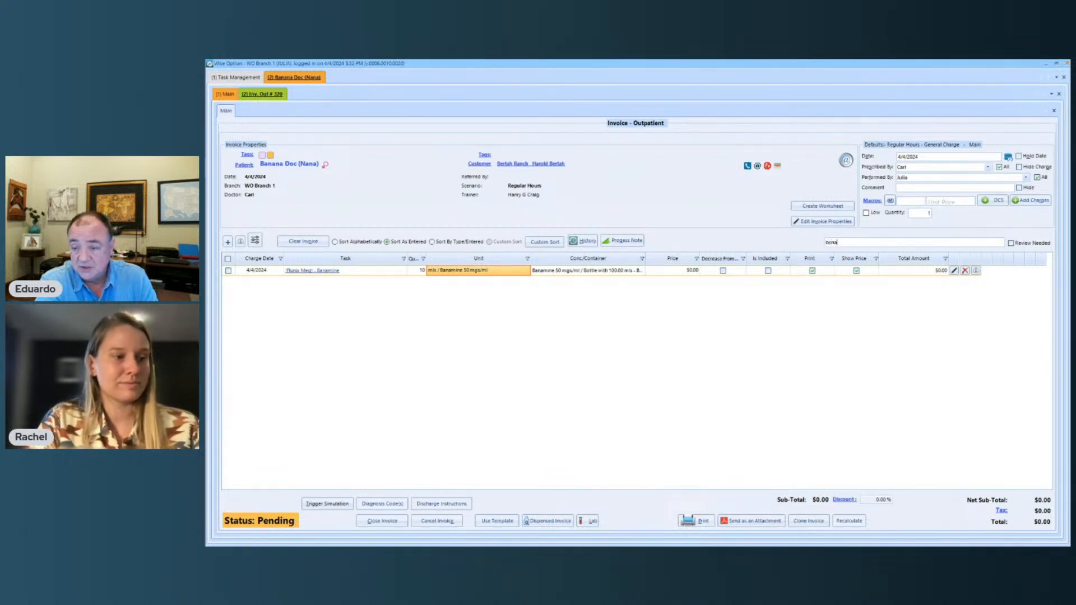
key(BackSpace)
key(BackSpace)
key(BackSpace)
text(ana)
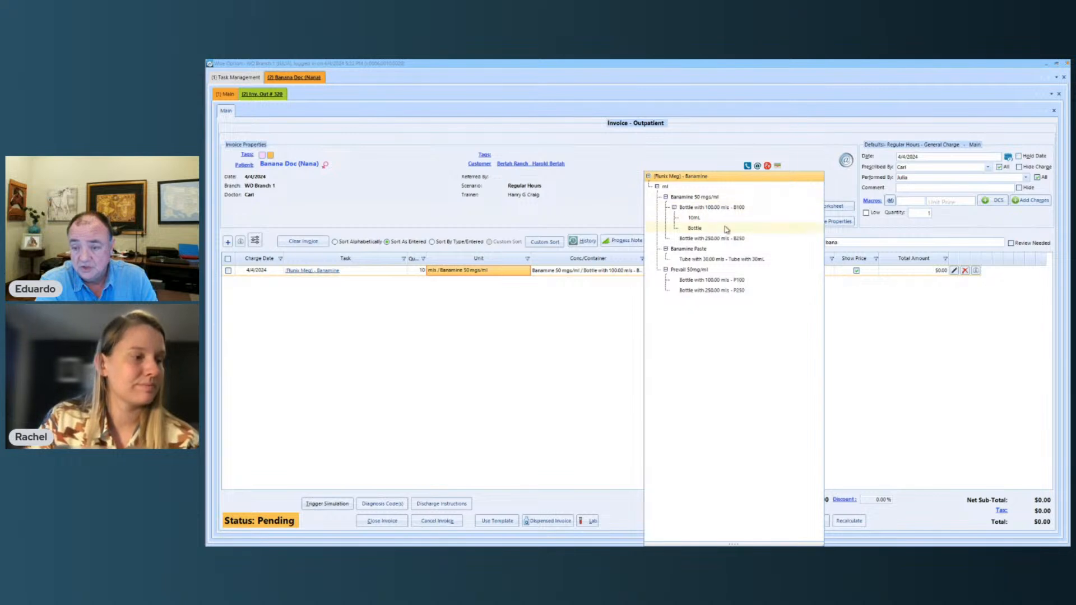
click(698, 220)
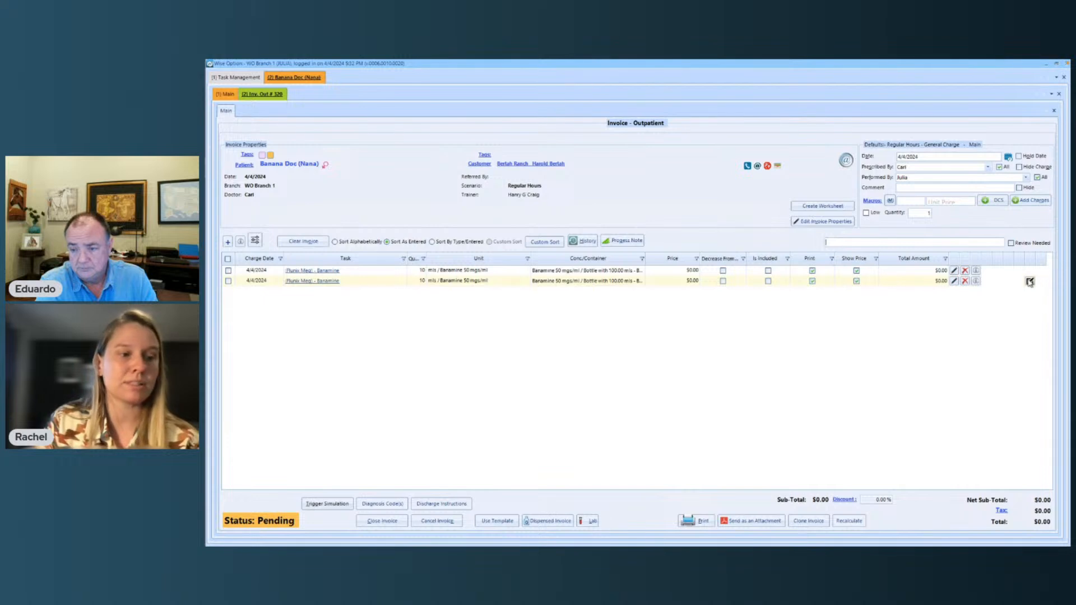
click(1030, 281)
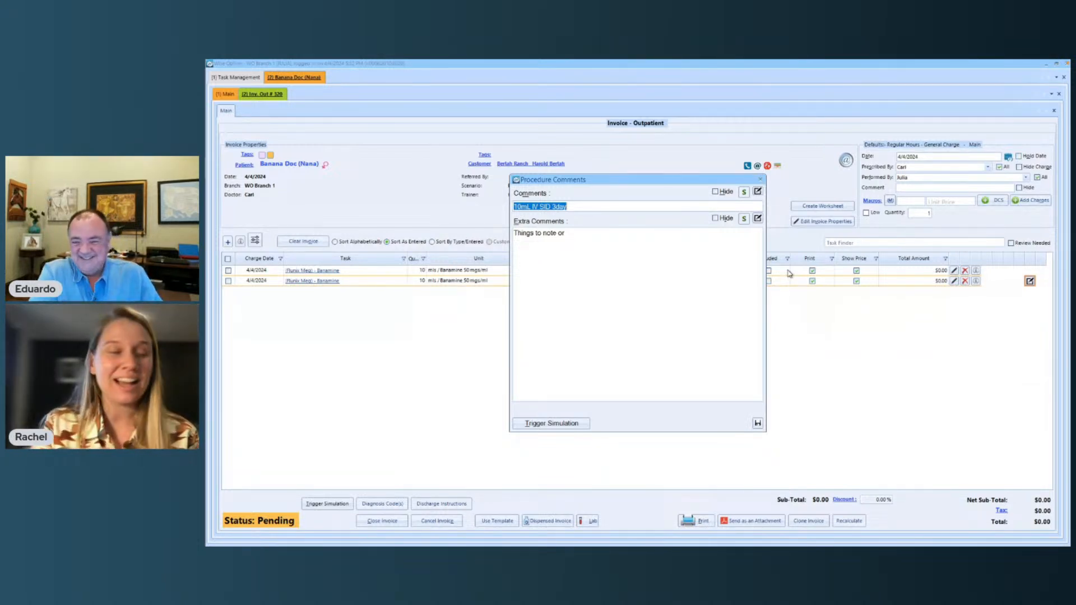
click(761, 180)
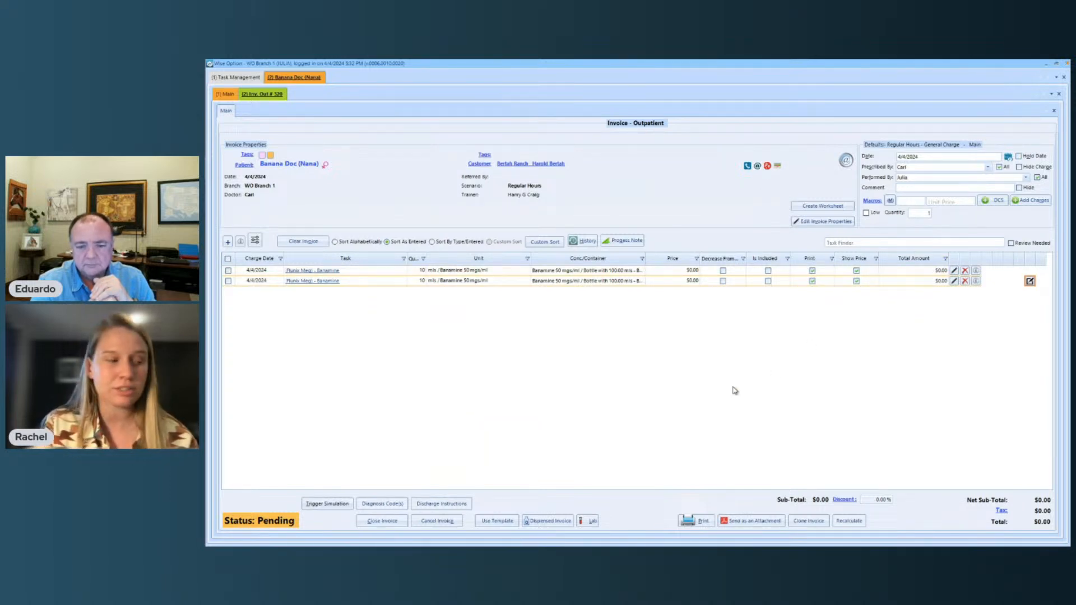
Open the invoice's discharge instructions and insert the Main template from the shared Closing Statements group into the Feeding Instructions
click(445, 504)
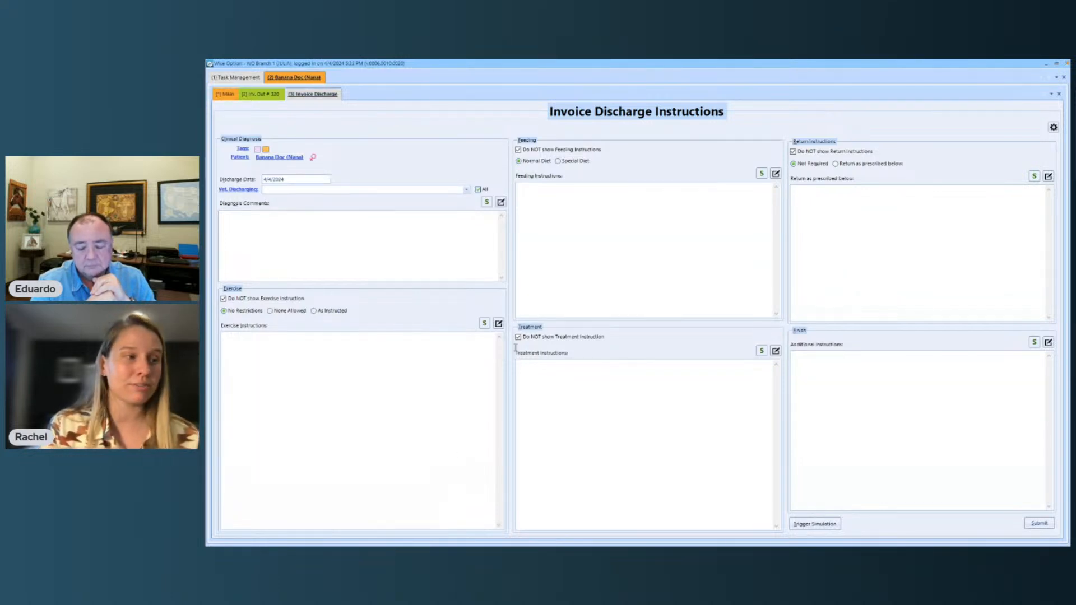
click(776, 175)
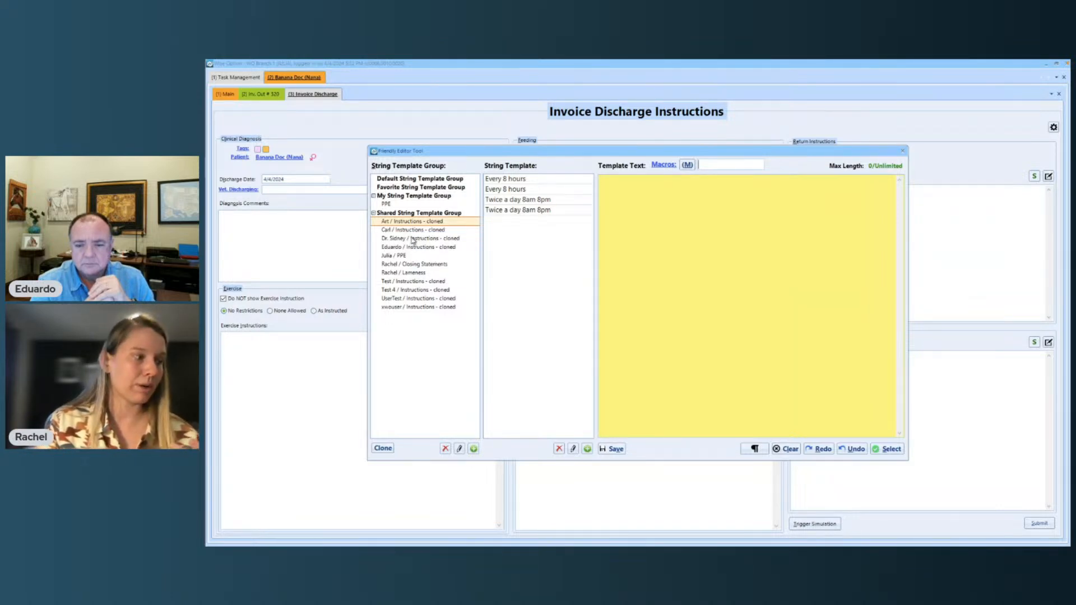
click(413, 231)
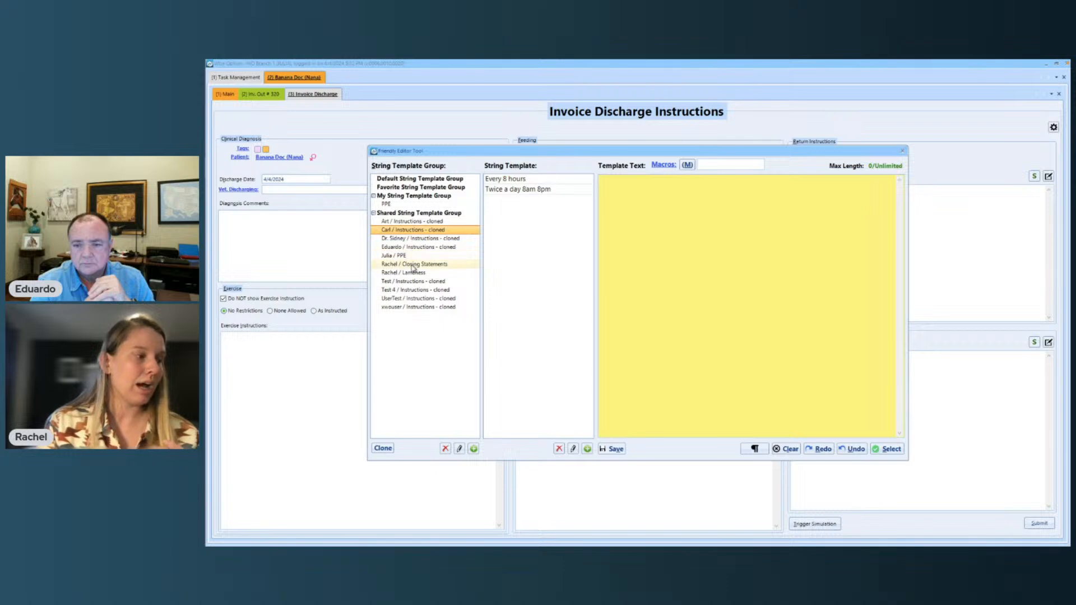
click(415, 265)
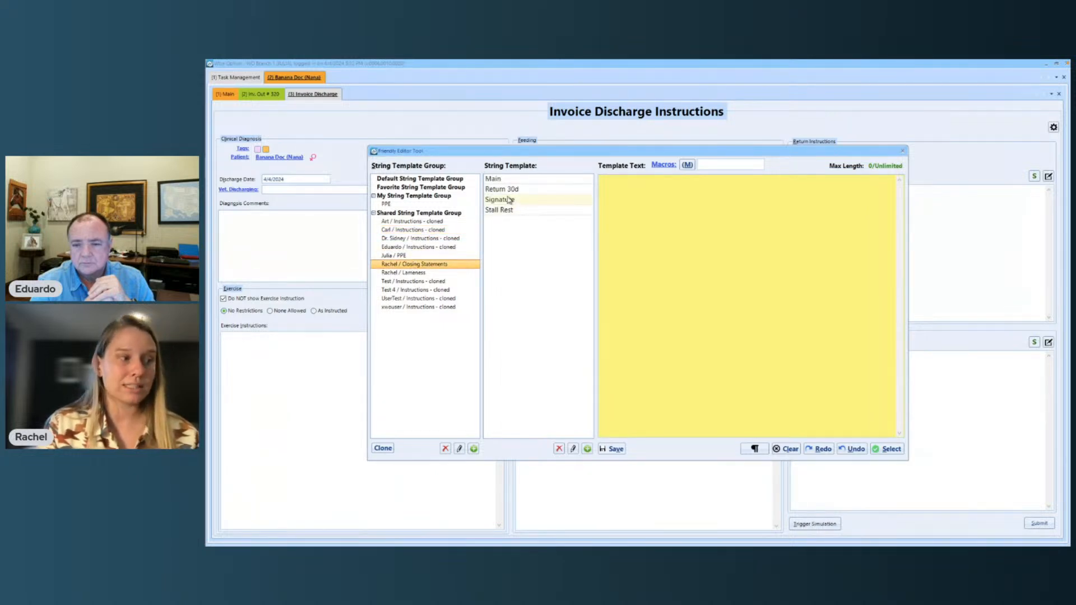
click(498, 181)
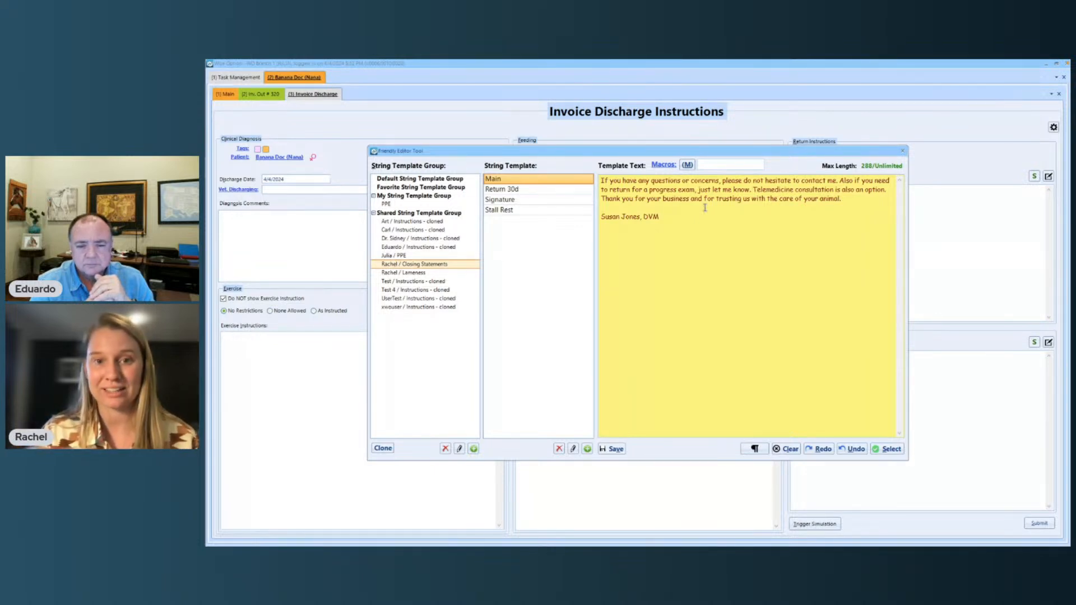
click(891, 449)
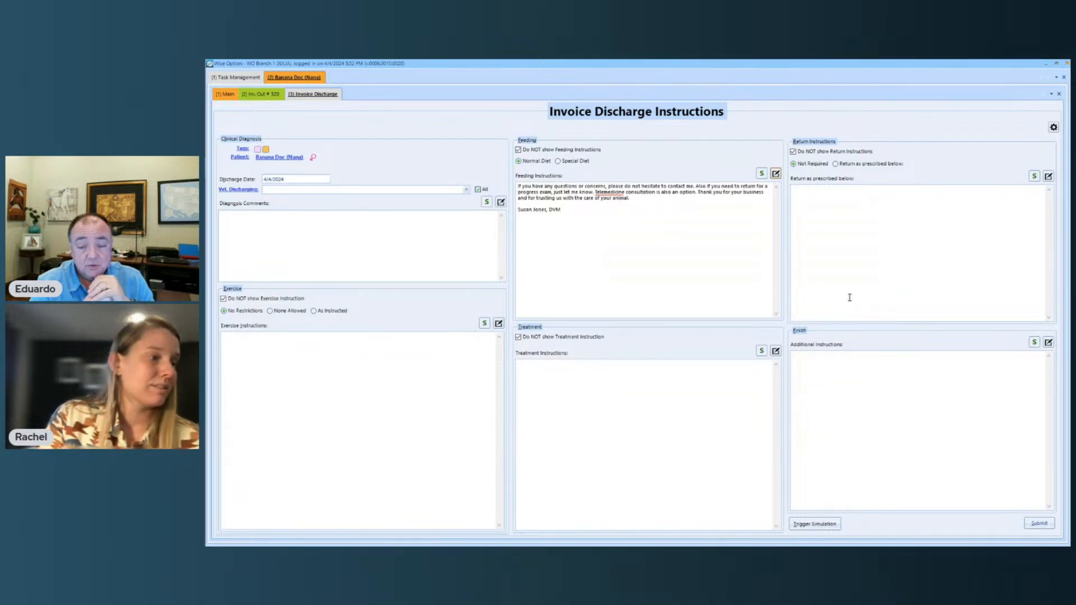
Reopen the Feeding Instructions text for editing, insert the Signature template into it and clear the editor text
click(775, 174)
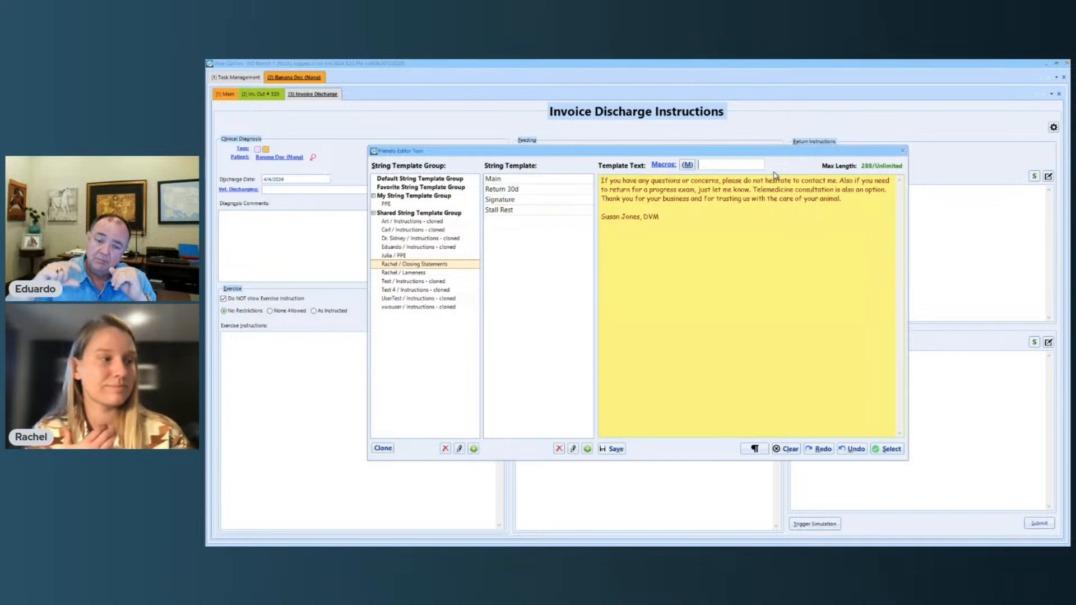
double_click(552, 201)
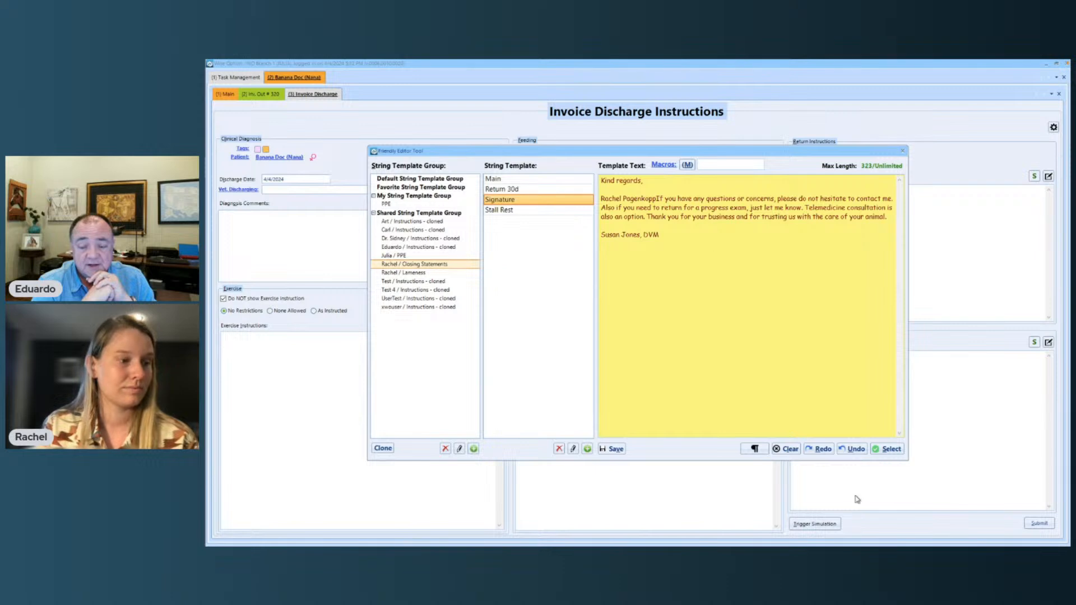
click(787, 449)
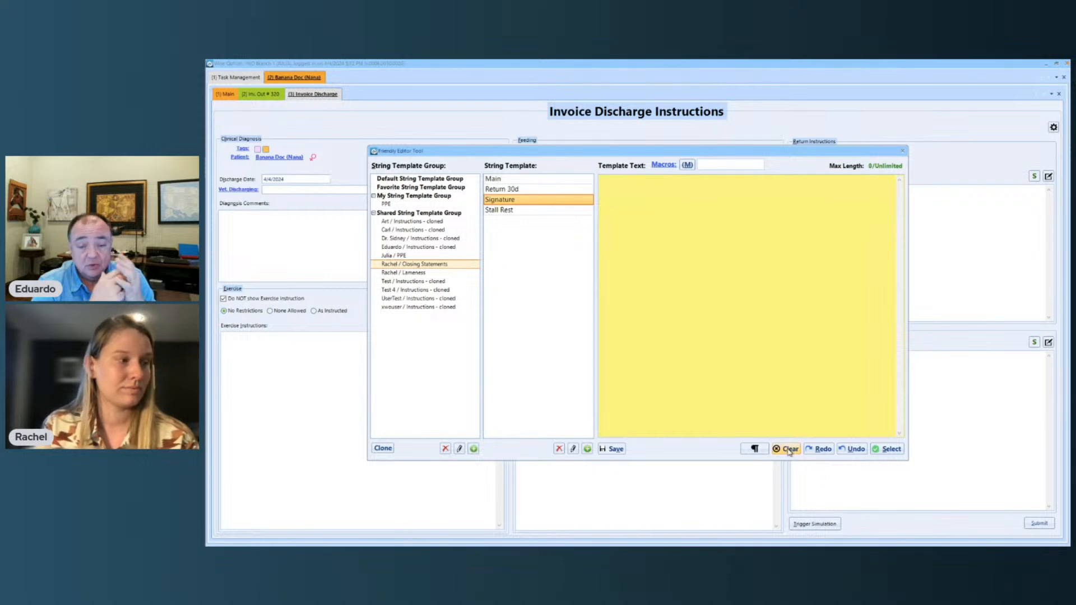
Examine the name, macro and text of the Main closing statement template, and leave the template editor without changes
click(549, 179)
click(574, 449)
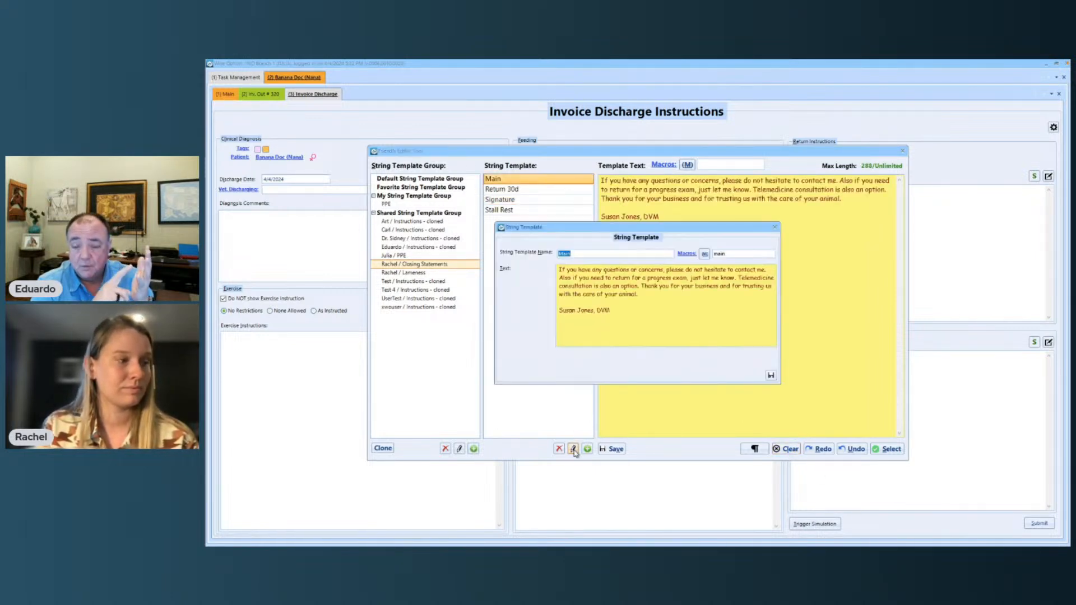
click(775, 227)
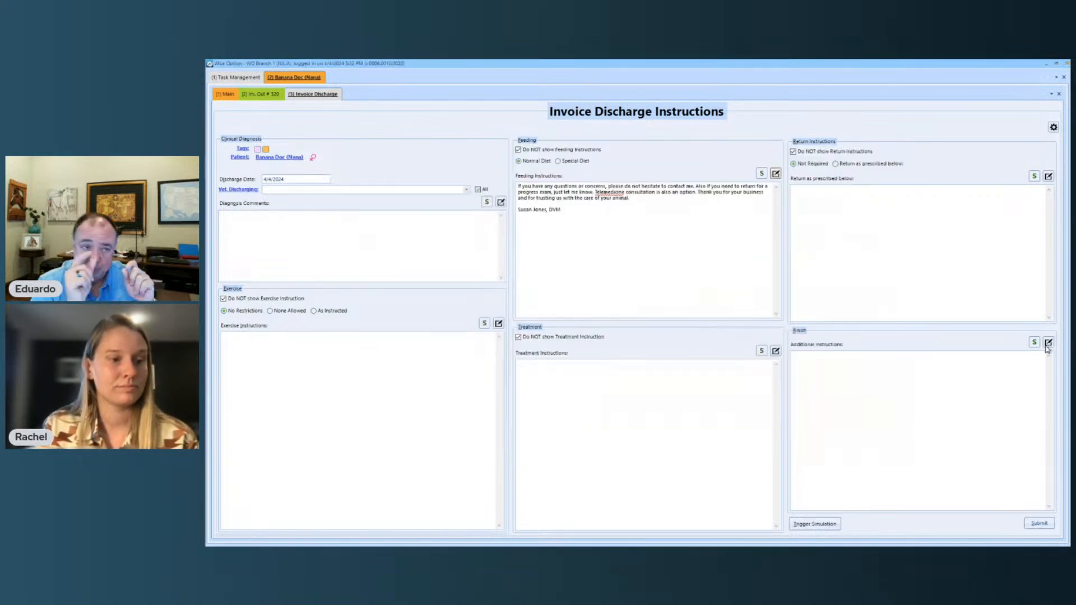
Try to fill the Additional Instructions by macro, entering mian, main and Main as the macro name
click(1048, 343)
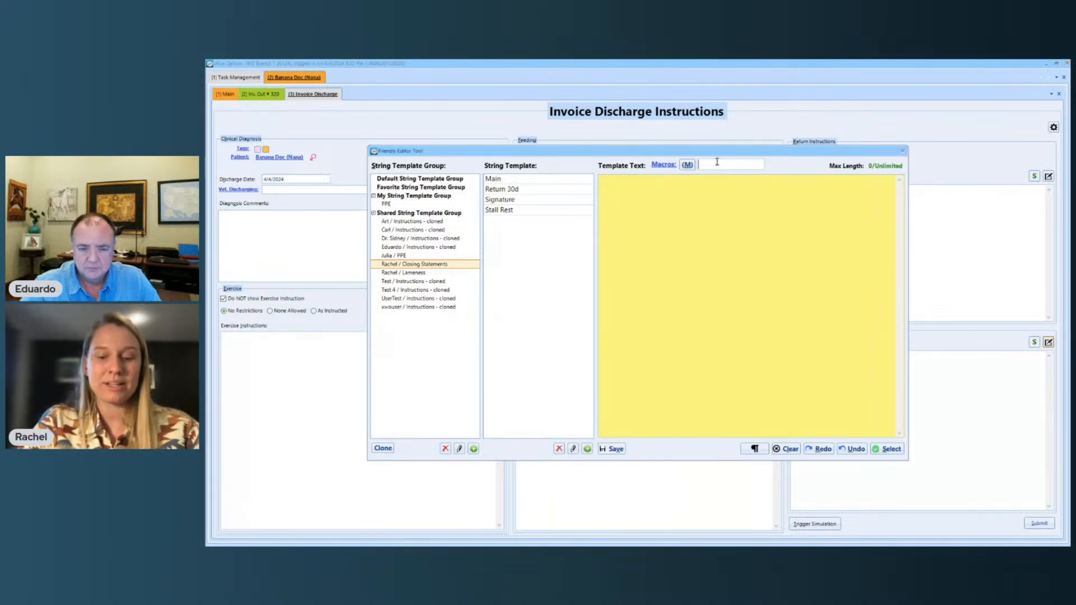
text(mian)
key(Return)
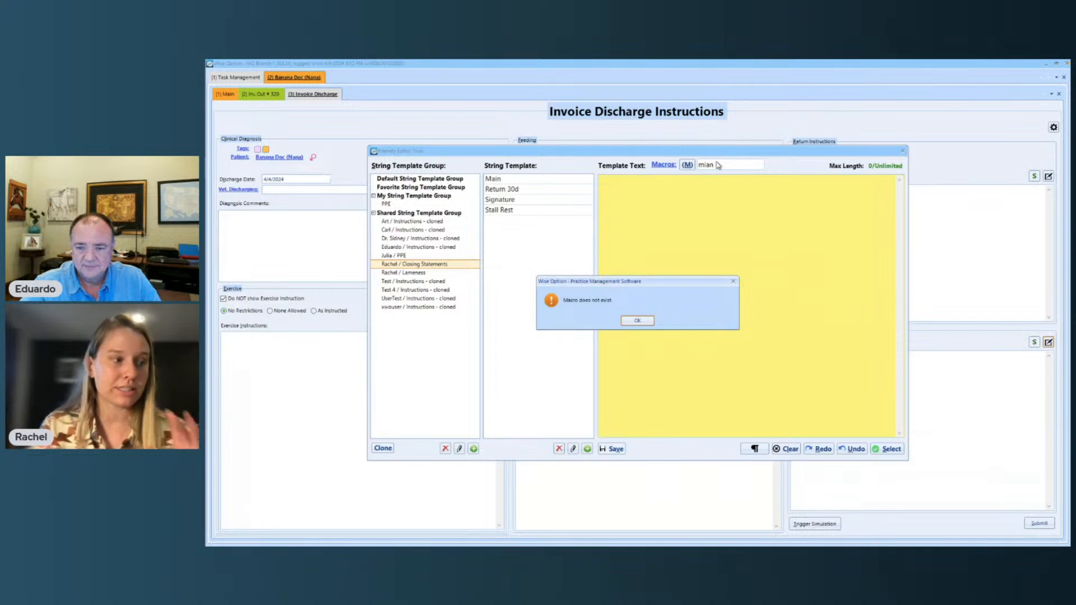
click(637, 321)
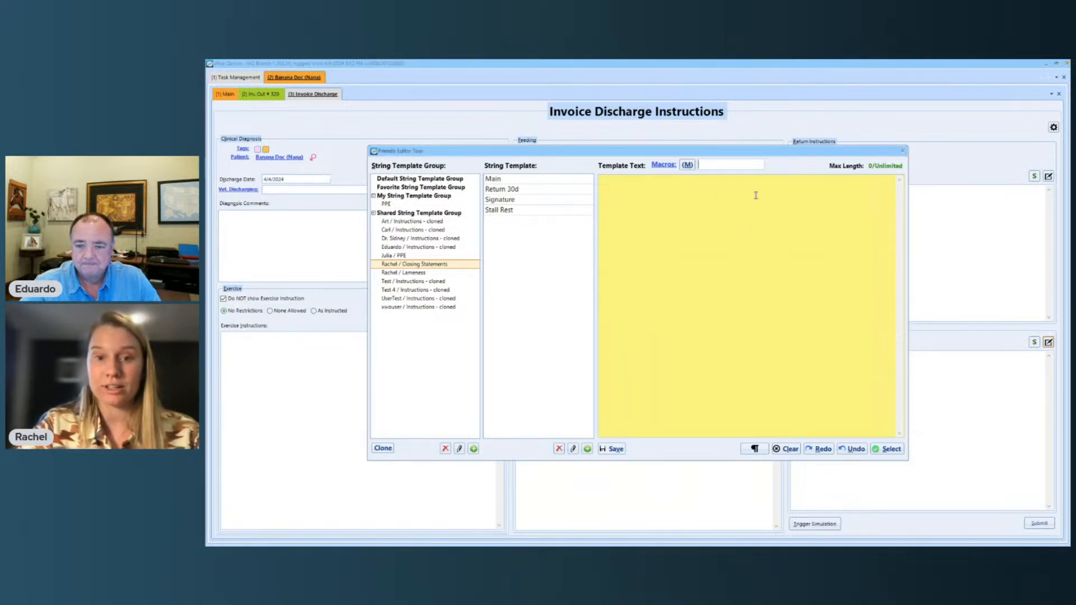
text(main)
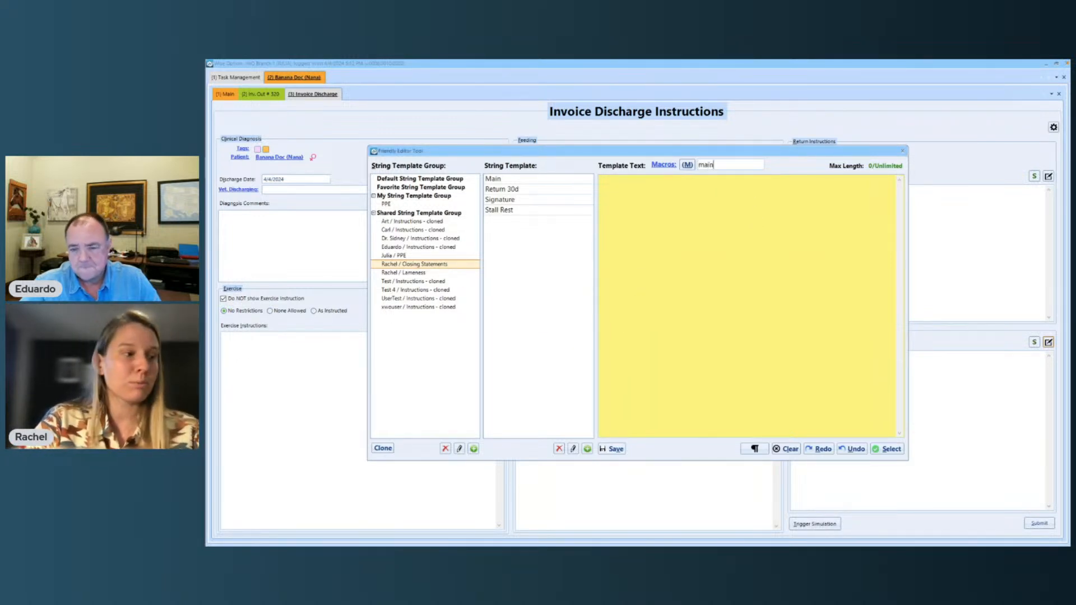
key(Return)
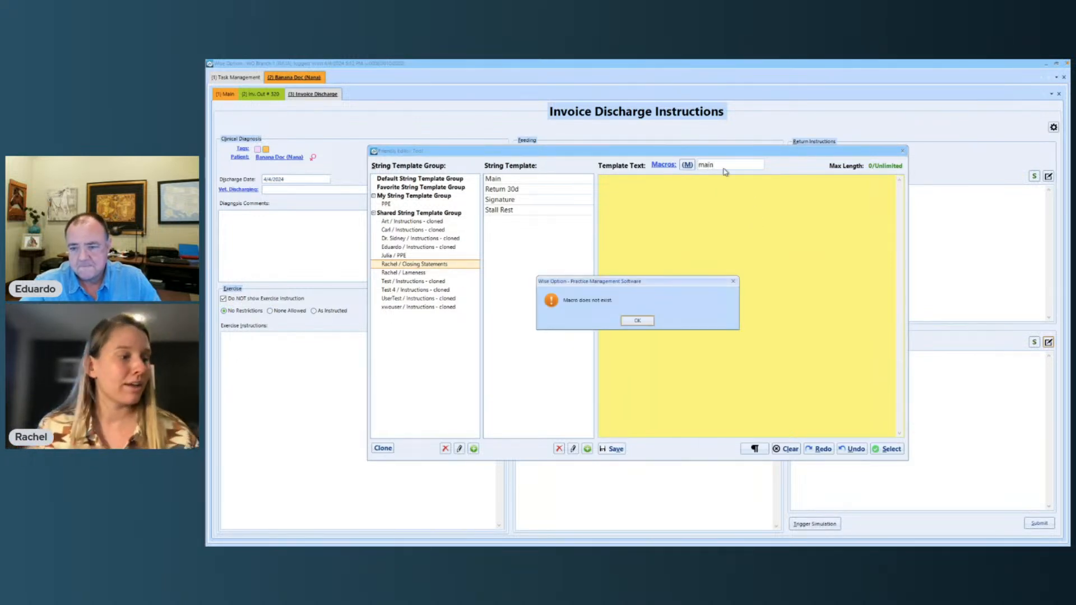
click(645, 320)
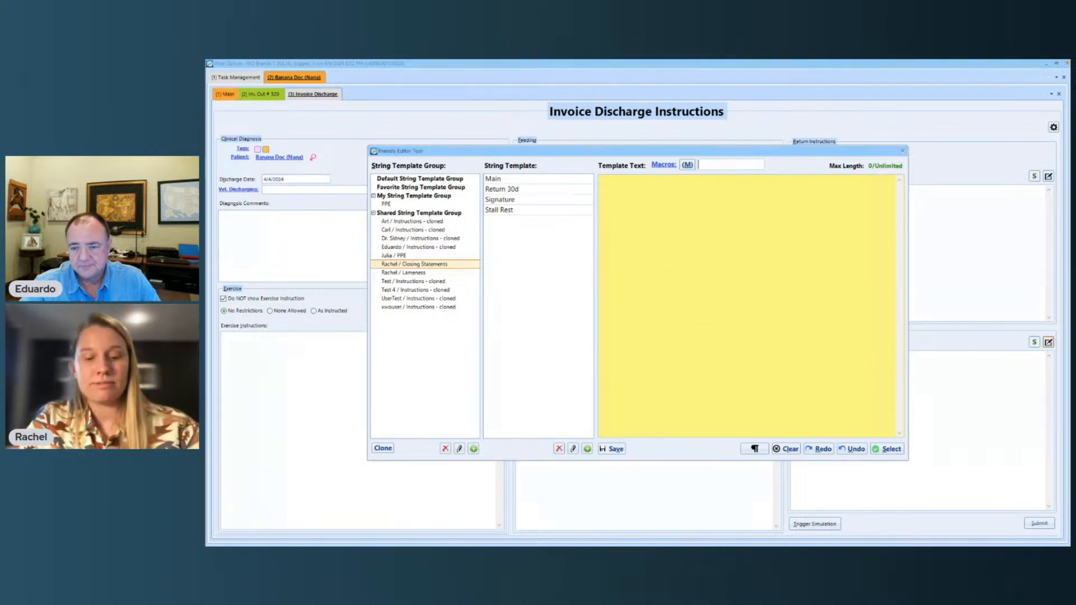
text(Main)
key(Return)
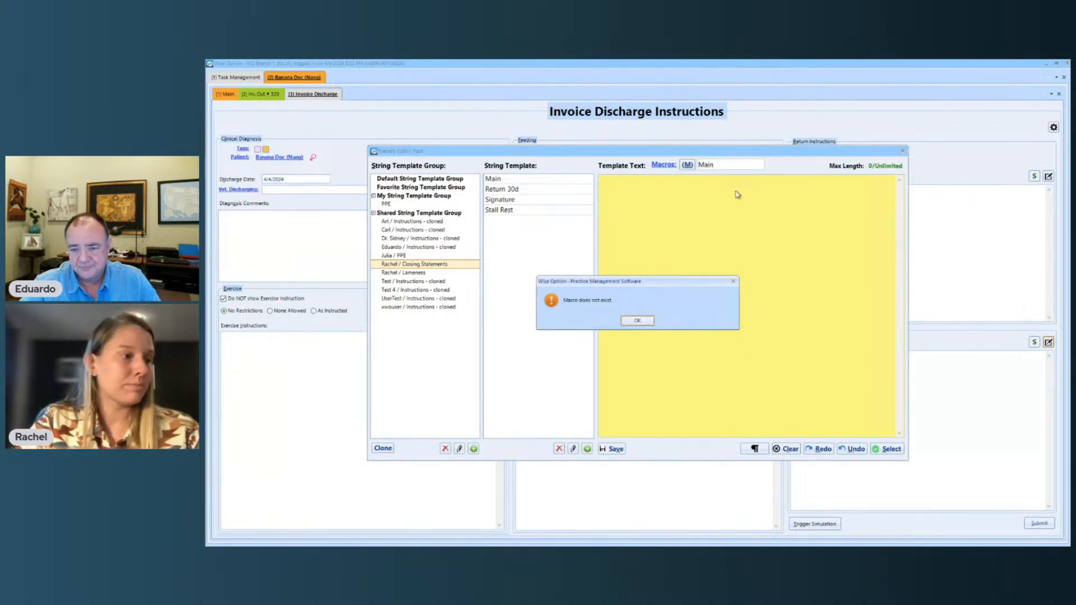
click(644, 321)
Load the Main template's text for the Additional Instructions and check which macro is assigned to that template
click(540, 178)
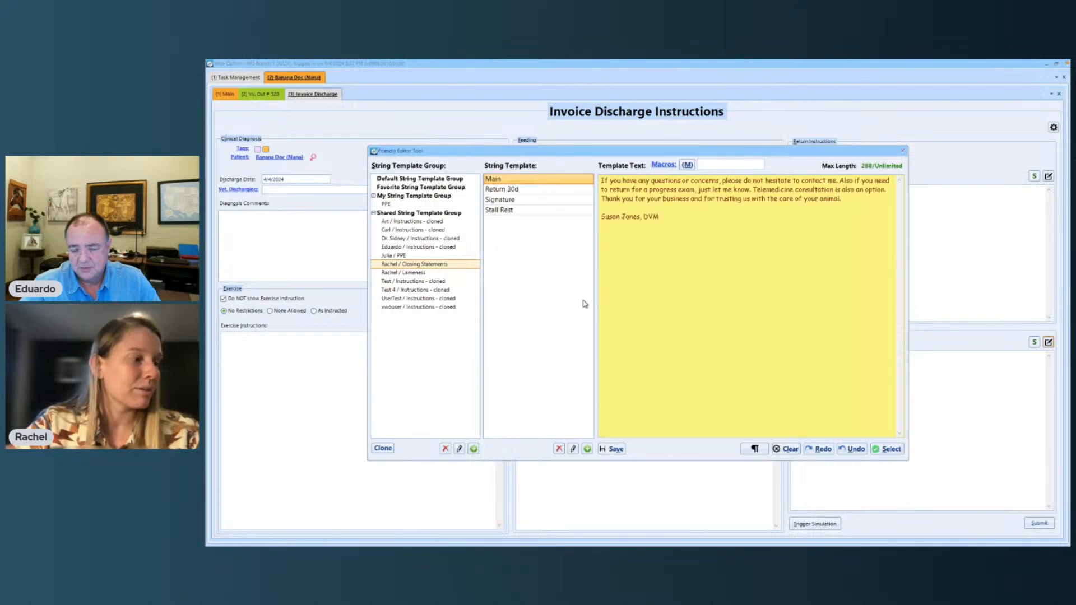
click(574, 449)
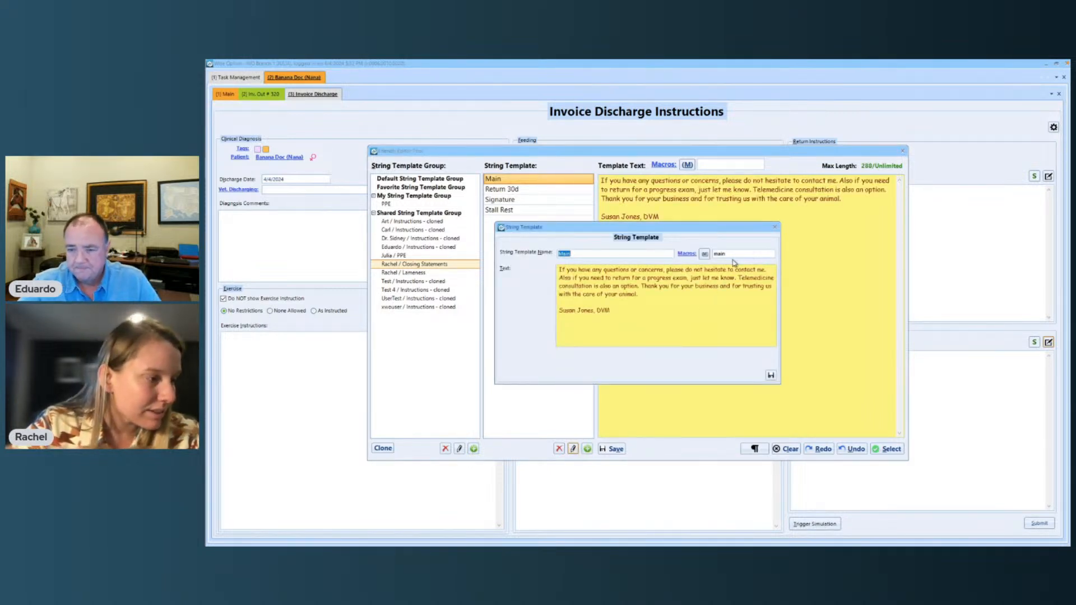
click(776, 229)
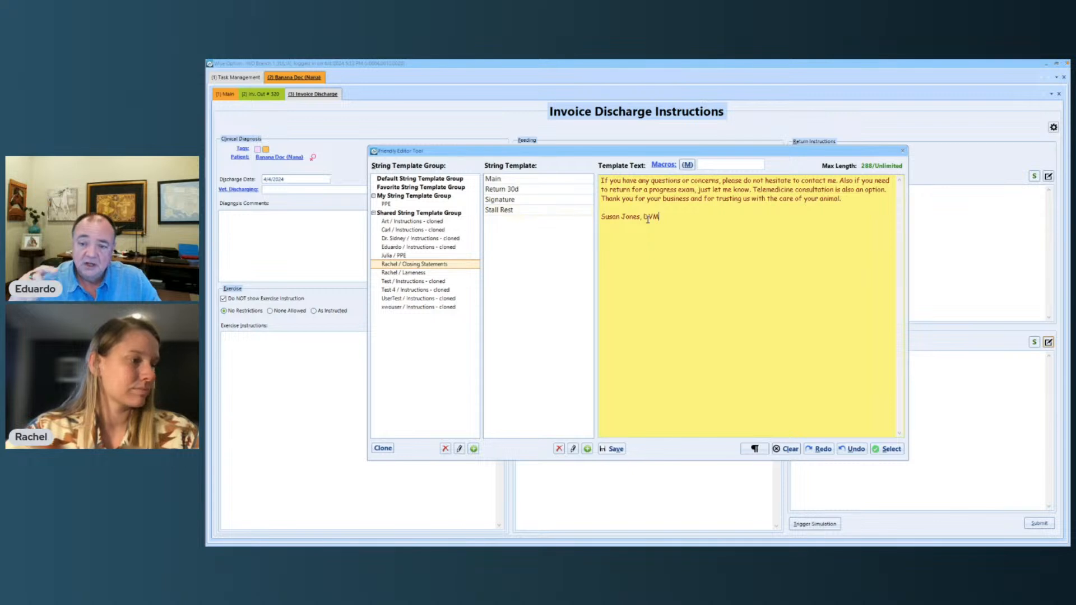
Delete the veterinarian's name and title from the end of the closing statement text
key(BackSpace)
key(BackSpace)
key(BackSpace)
key(BackSpace)
key(BackSpace)
key(BackSpace)
key(BackSpace)
key(BackSpace)
key(BackSpace)
key(BackSpace)
key(BackSpace)
key(BackSpace)
key(BackSpace)
key(BackSpace)
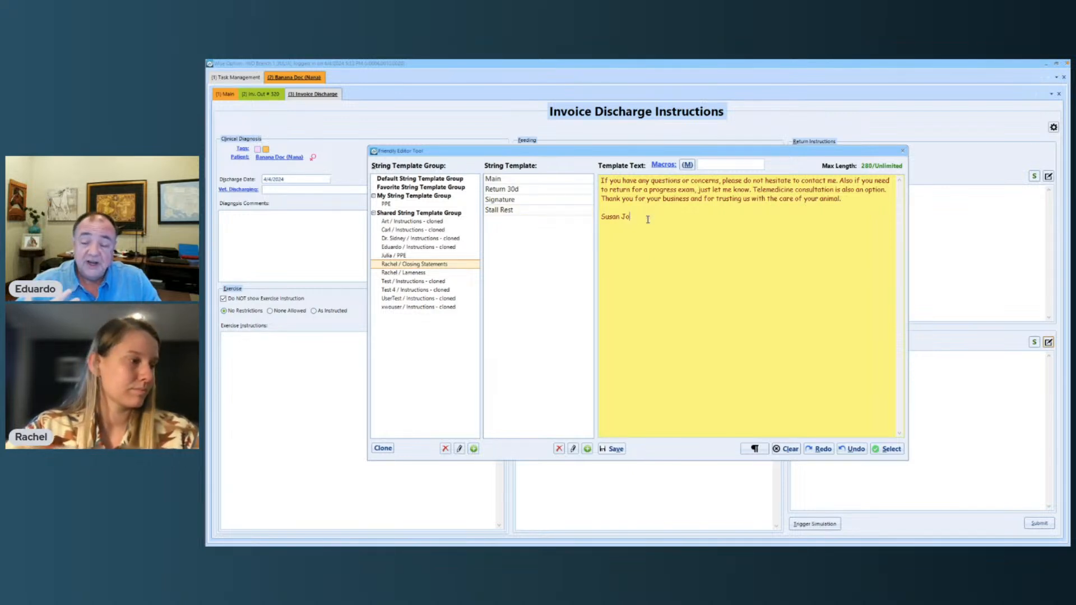
key(BackSpace)
key(BackSpace)
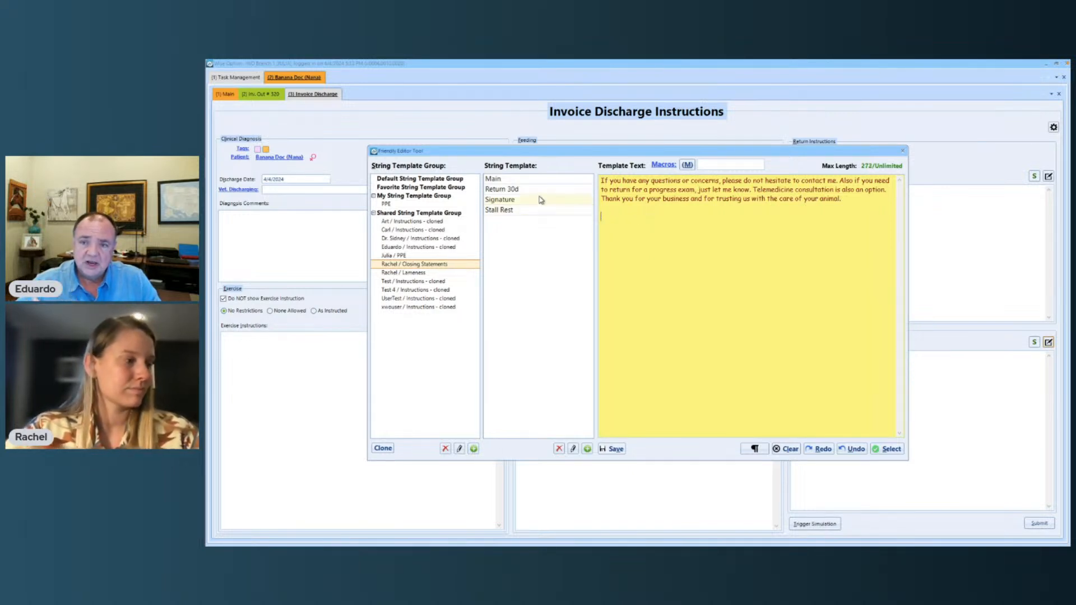
Append the Signature template to the closing statement, clear the whole text and close the editor without applying it to the Additional Instructions
double_click(516, 200)
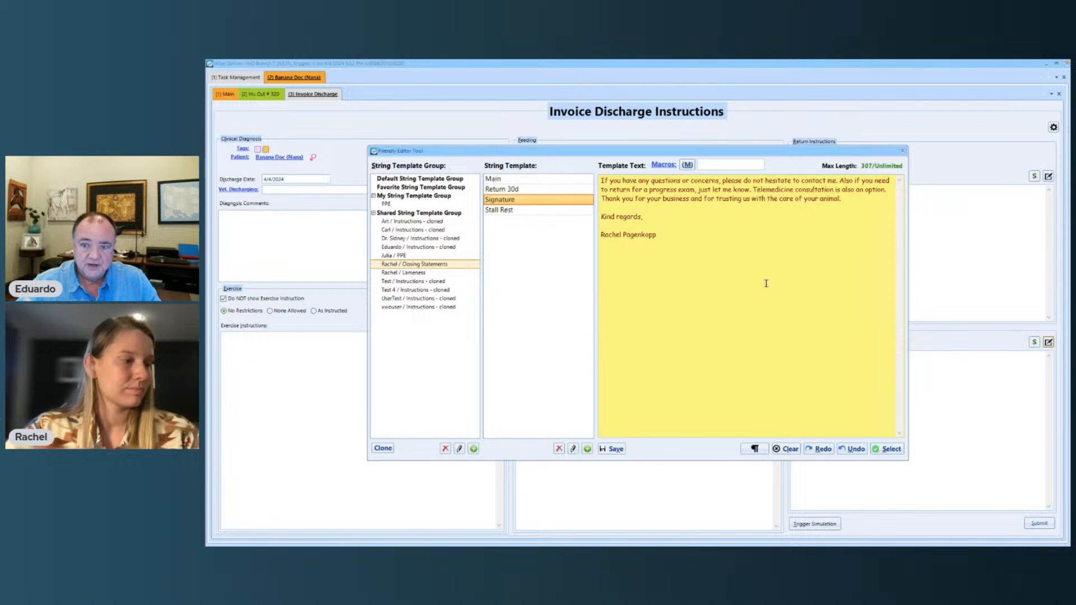
double_click(565, 222)
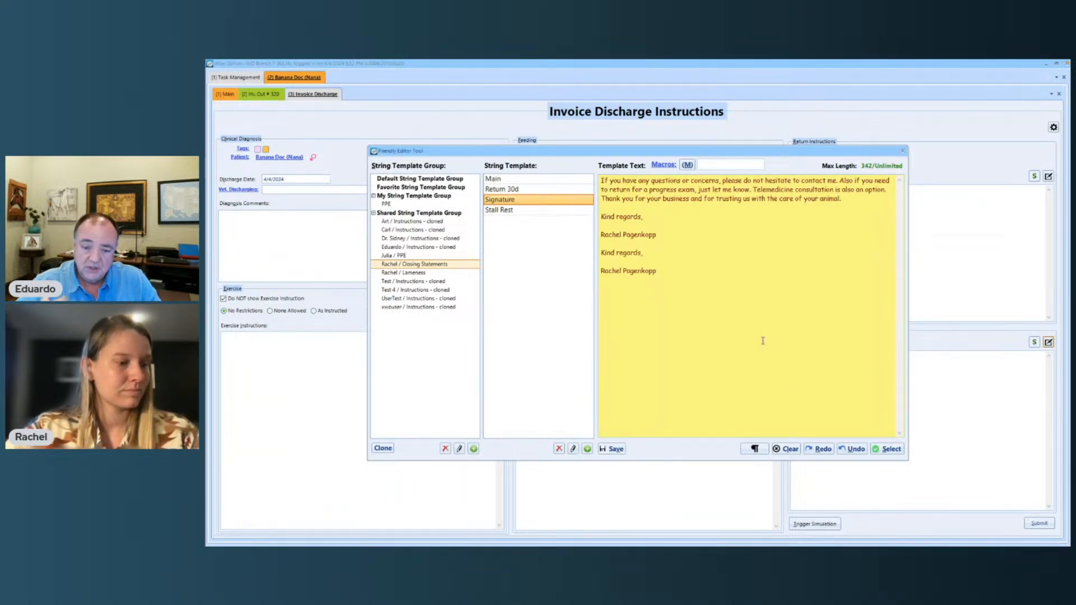
click(786, 449)
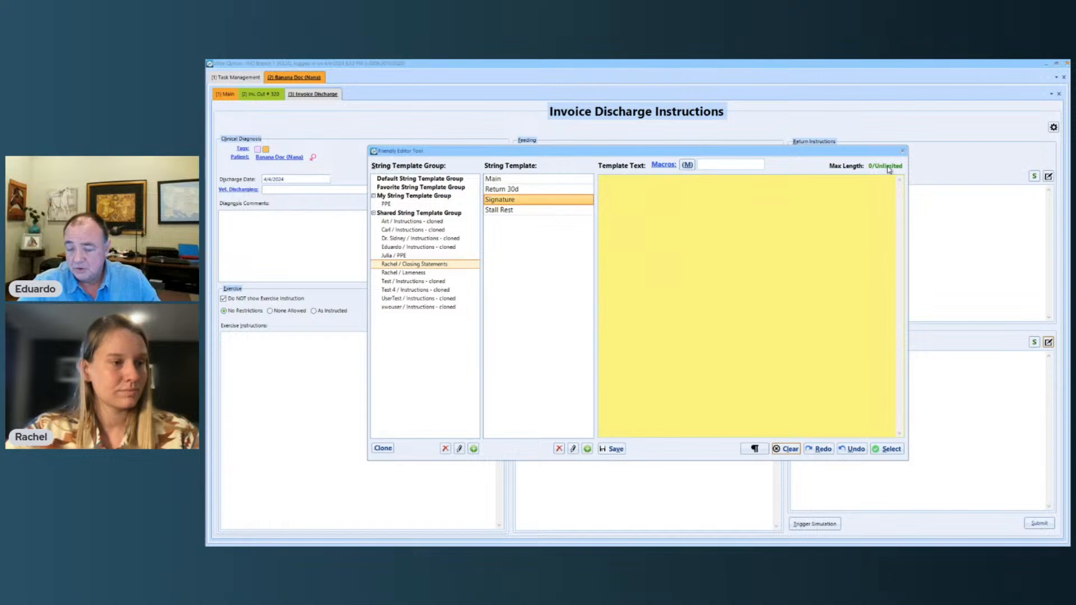
click(902, 150)
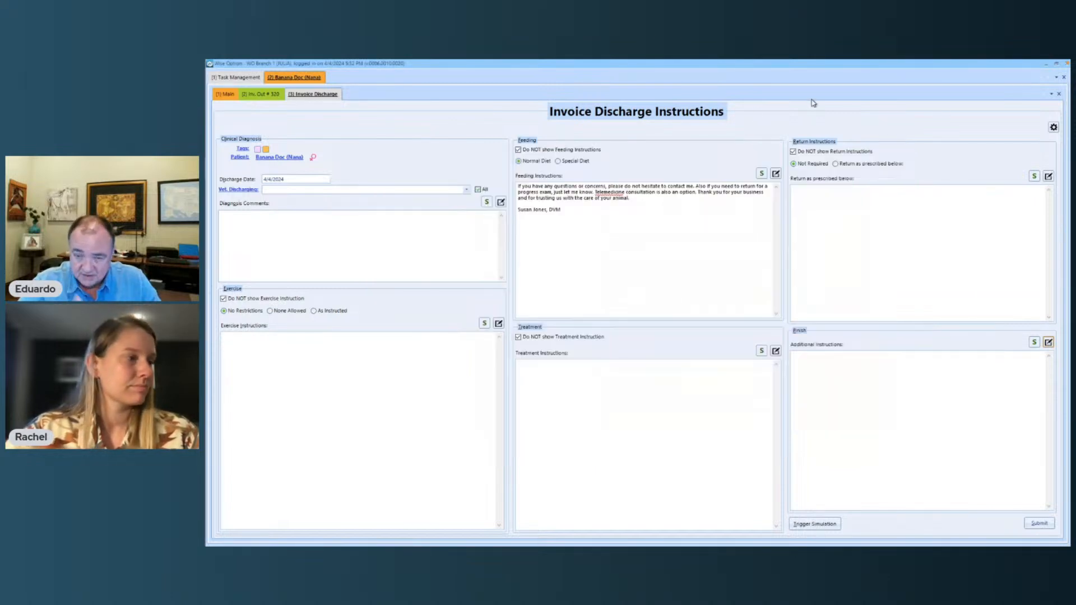